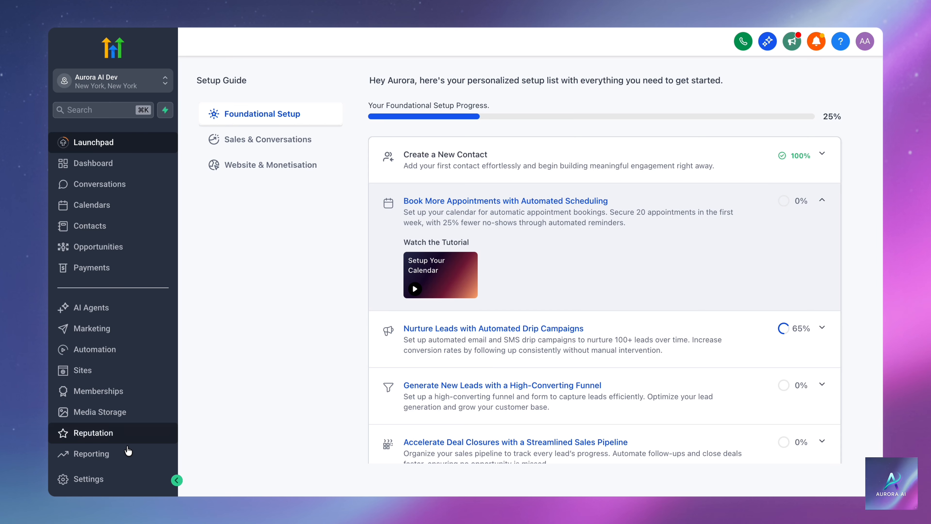
Create a new private integration named 'Test API 1' and open its Select scopes list.
{"action": "left_click", "coordinate": [111, 481]}
{"action": "scroll", "coordinate": [111, 481], "scroll_direction": "down", "scroll_amount": 5}
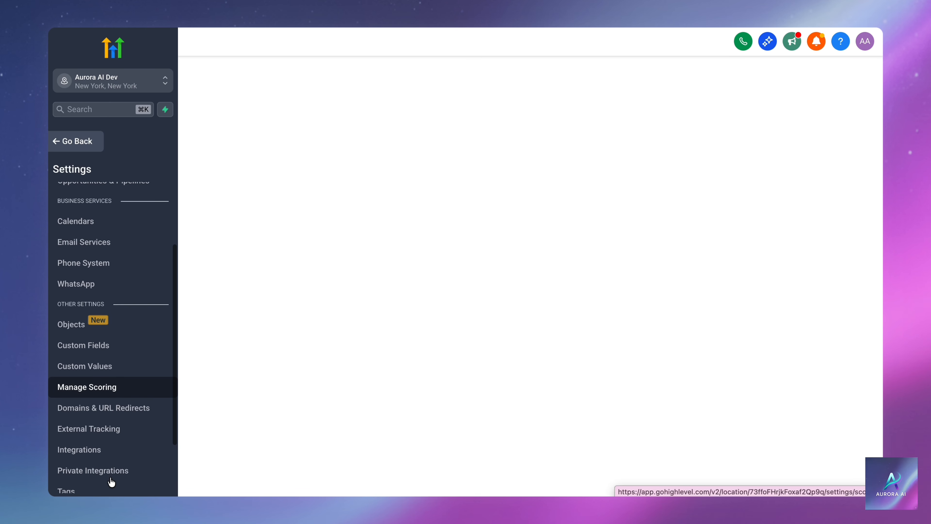
{"action": "left_click", "coordinate": [146, 455]}
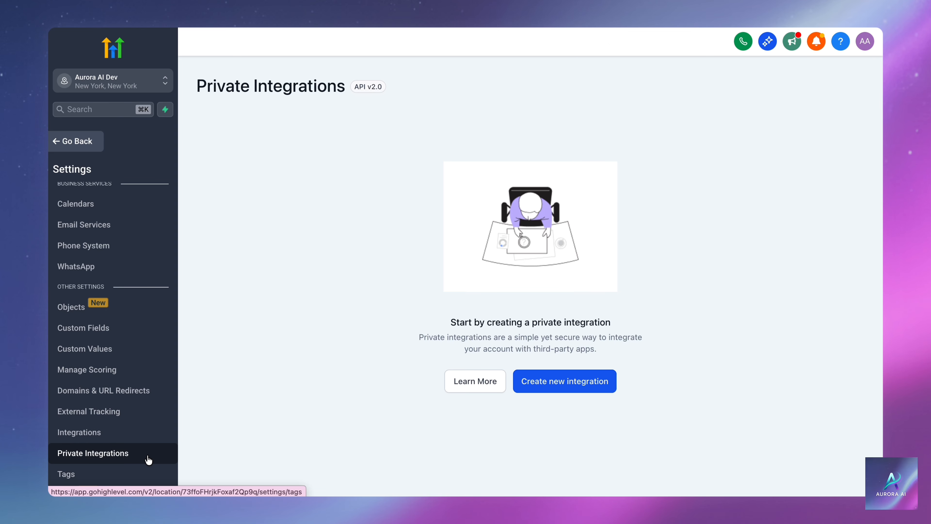
{"action": "left_click", "coordinate": [543, 392]}
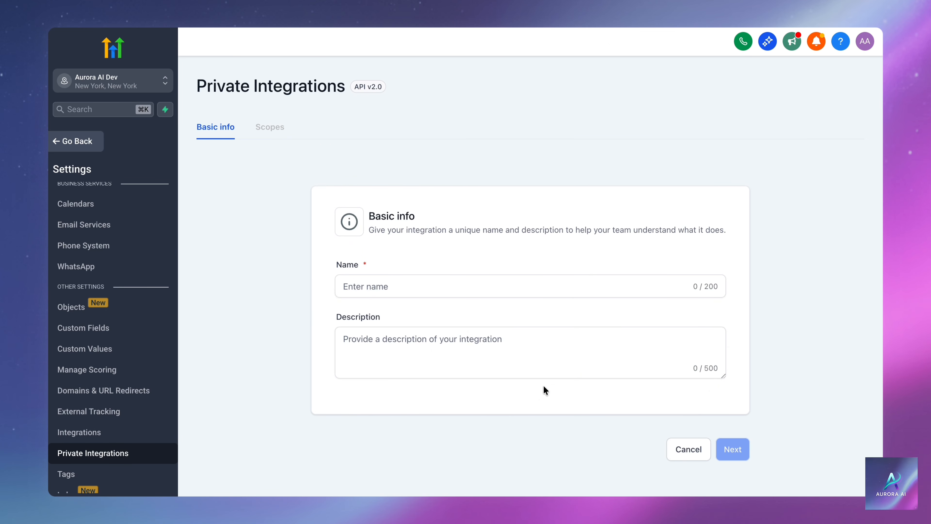
{"action": "left_click", "coordinate": [415, 288]}
{"action": "type", "text": "Test API 1"}
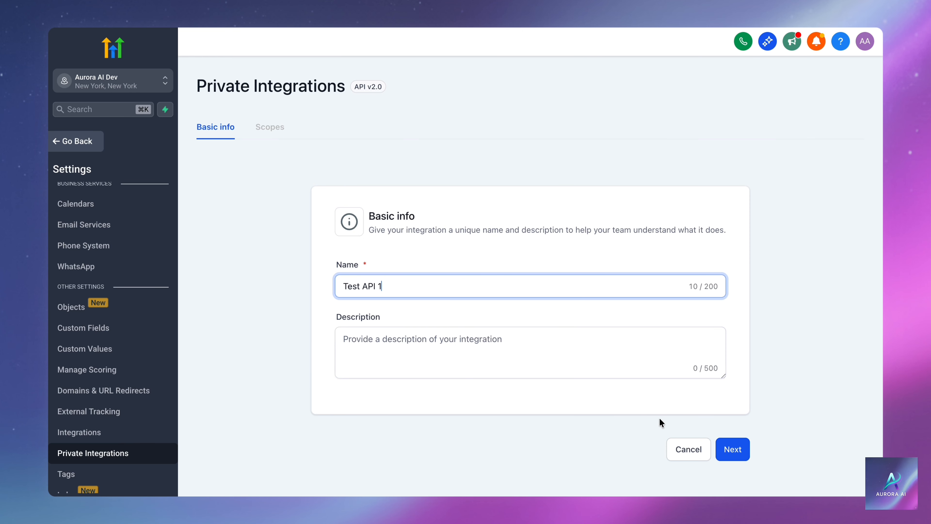
{"action": "left_click", "coordinate": [721, 444]}
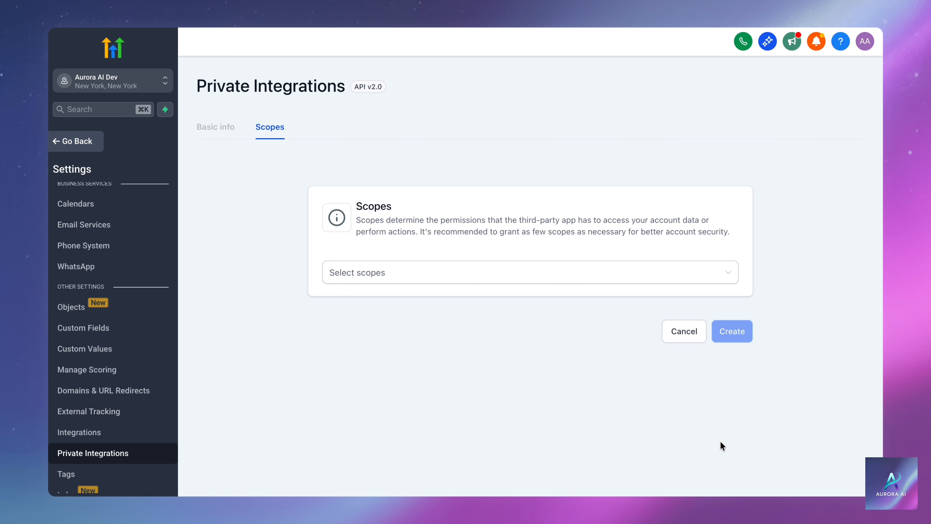
{"action": "left_click", "coordinate": [615, 277]}
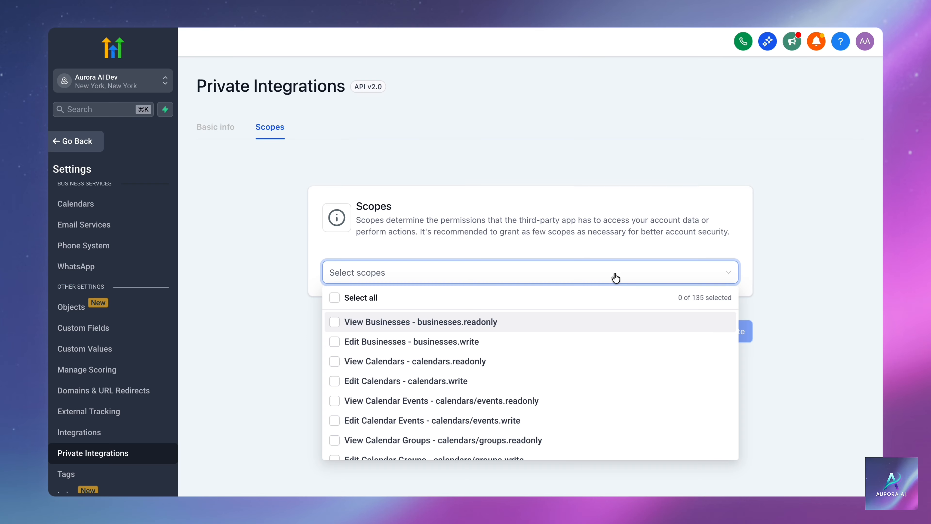
Grant the Edit Contacts (contacts.write) scope, create the integration, and copy its access token.
{"action": "type", "text": "contact"}
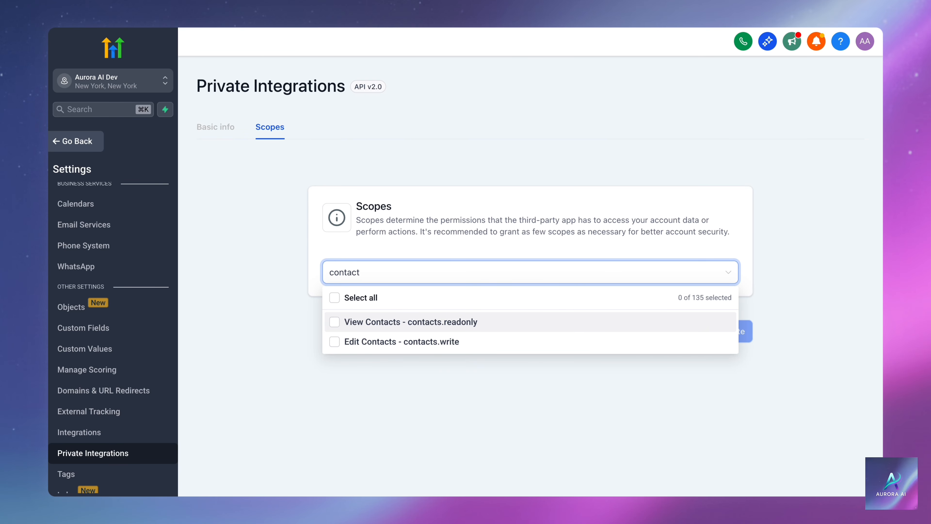
{"action": "left_click", "coordinate": [335, 342]}
{"action": "left_click", "coordinate": [360, 377]}
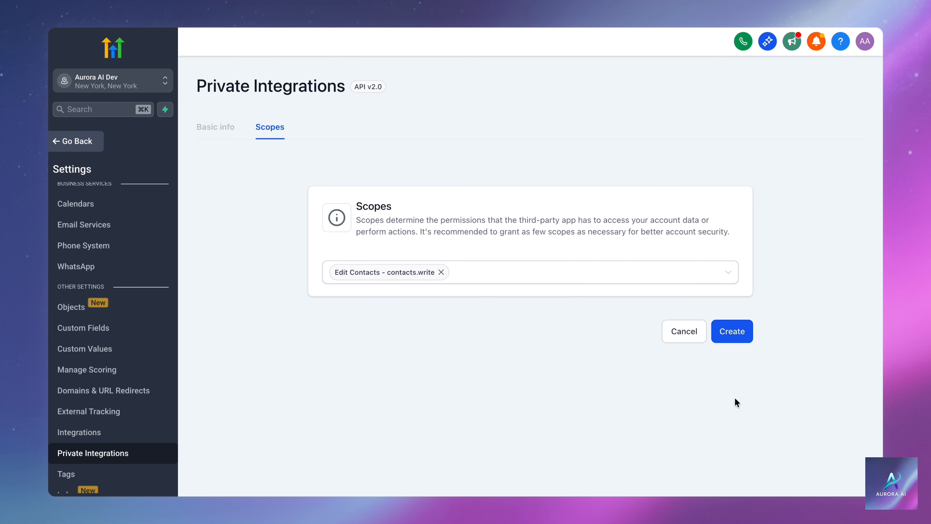
{"action": "left_click", "coordinate": [734, 339]}
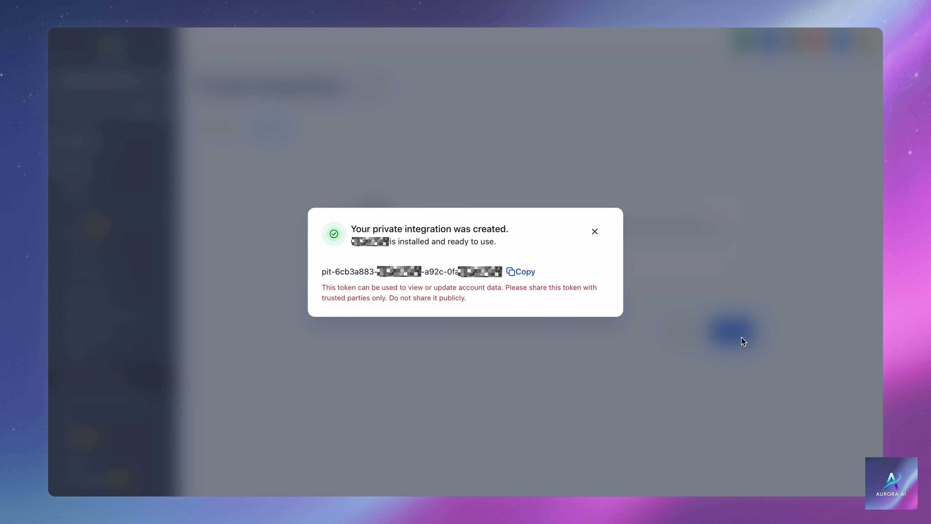
{"action": "left_click", "coordinate": [526, 272]}
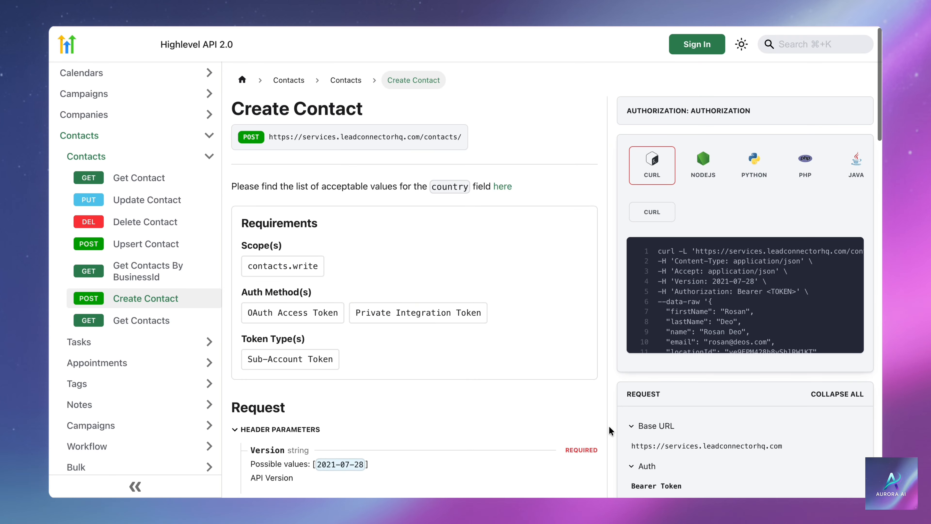
Paste the integration token as the Bearer Token and set the Version header to 2021-07-28.
{"action": "scroll", "coordinate": [610, 429], "scroll_direction": "down", "scroll_amount": 5}
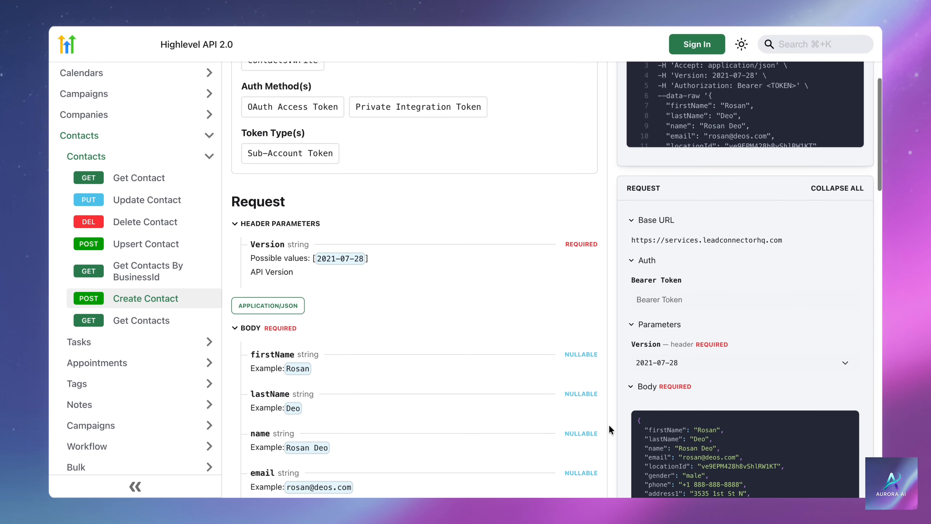
{"action": "scroll", "coordinate": [610, 422], "scroll_direction": "down", "scroll_amount": 3}
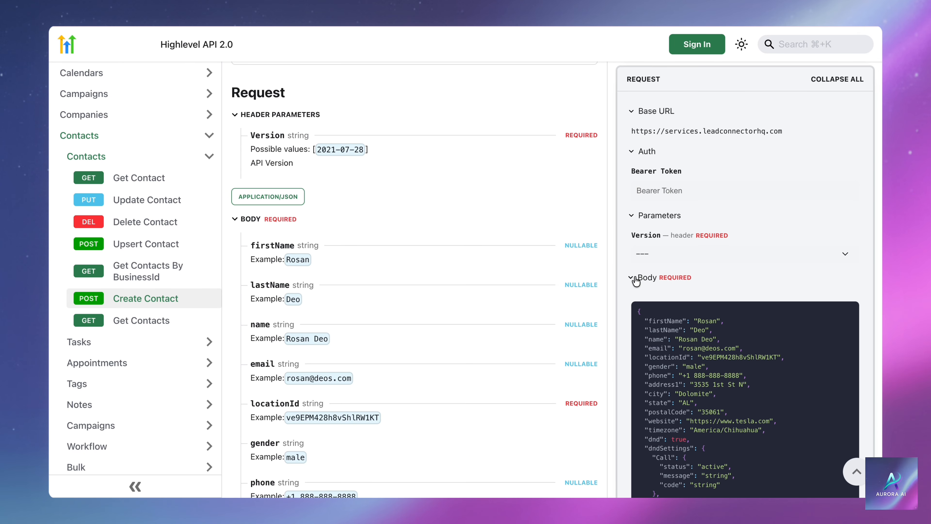
{"action": "mouse_move", "coordinate": [636, 135]}
{"action": "left_click", "coordinate": [639, 190]}
{"action": "key", "text": "super+v"}
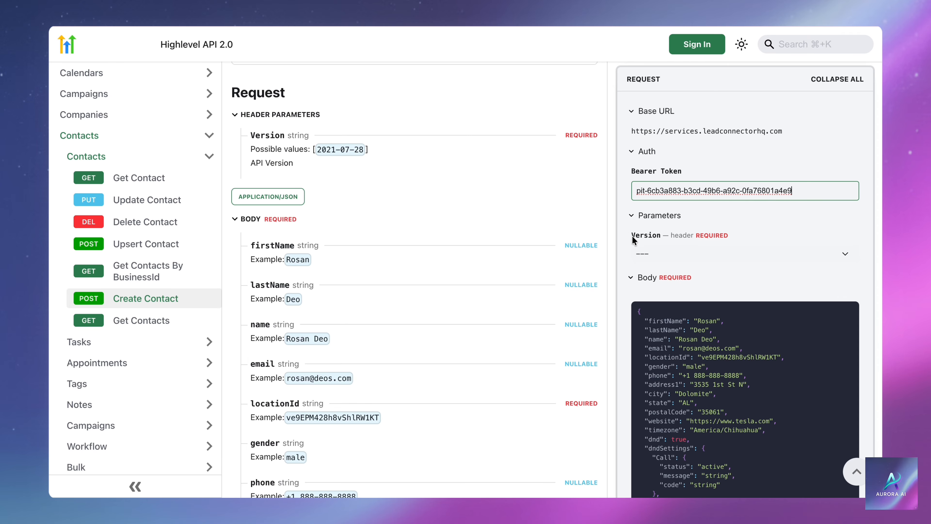
{"action": "left_click", "coordinate": [645, 254]}
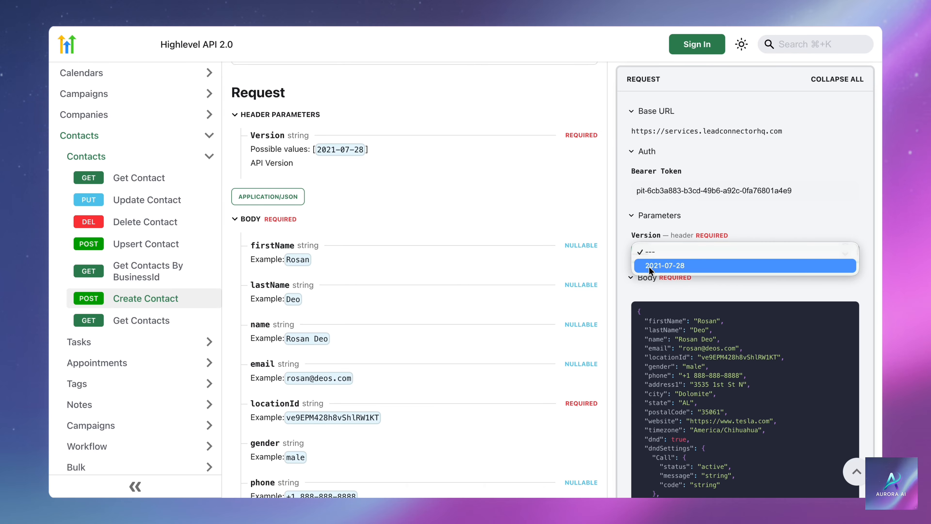
{"action": "left_click", "coordinate": [649, 266]}
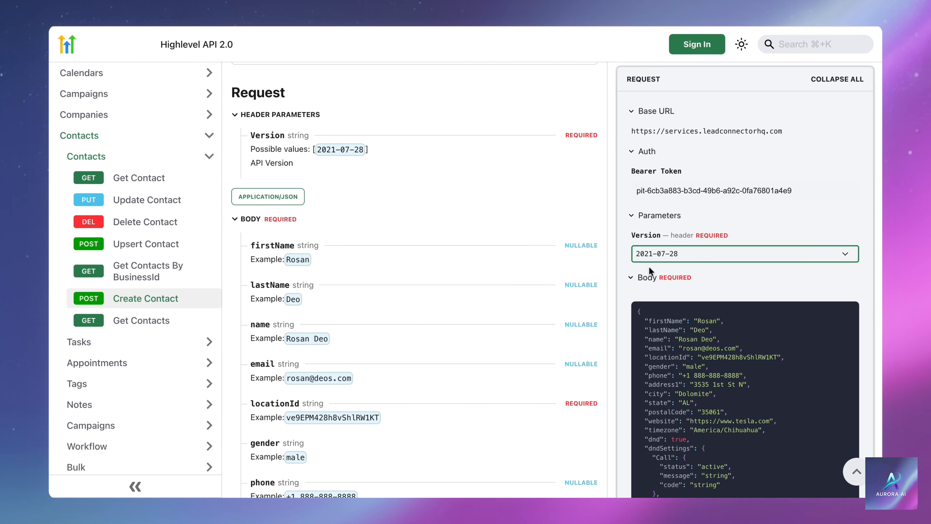
{"action": "left_click", "coordinate": [626, 266]}
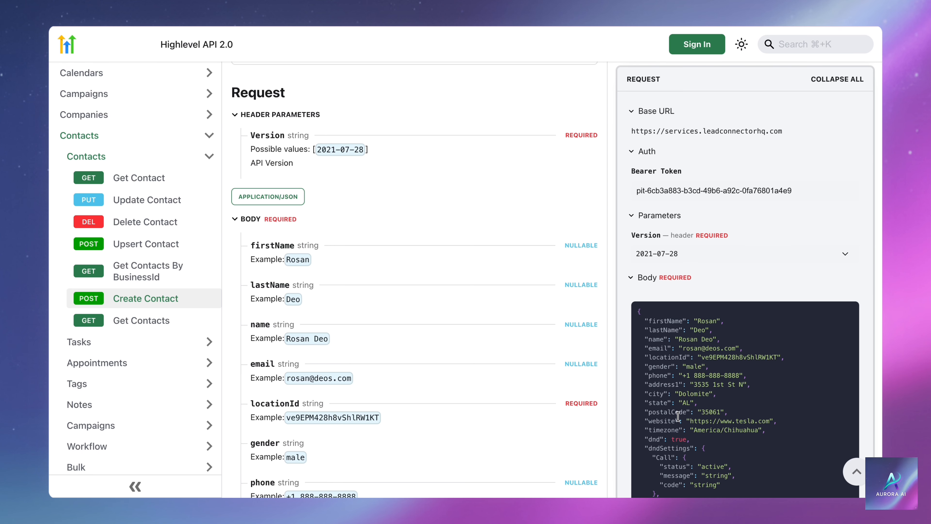
Replace the example request body with a shorter five-field contact JSON.
{"action": "key", "text": "super+a"}
{"action": "key", "text": "BackSpace"}
{"action": "scroll", "coordinate": [602, 426], "scroll_direction": "up", "scroll_amount": 2}
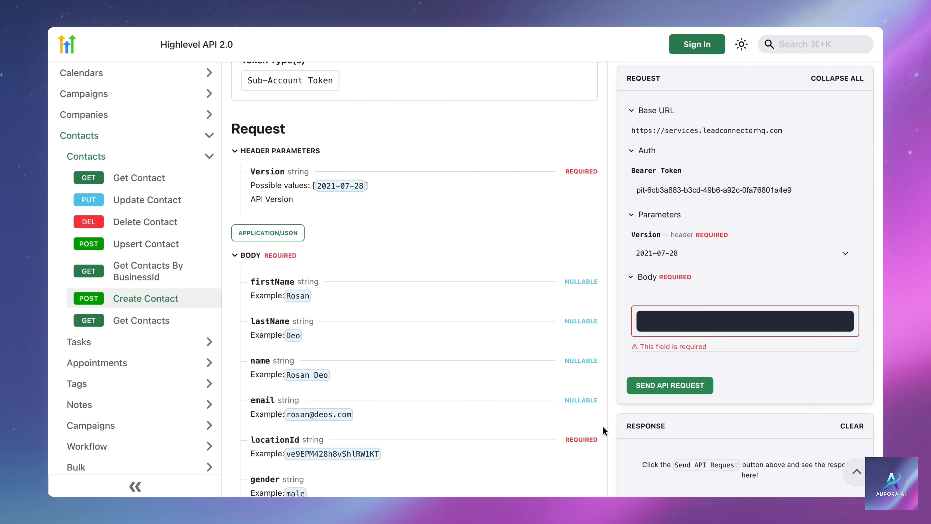
{"action": "key", "text": "super+v"}
{"action": "scroll", "coordinate": [603, 426], "scroll_direction": "down", "scroll_amount": 2}
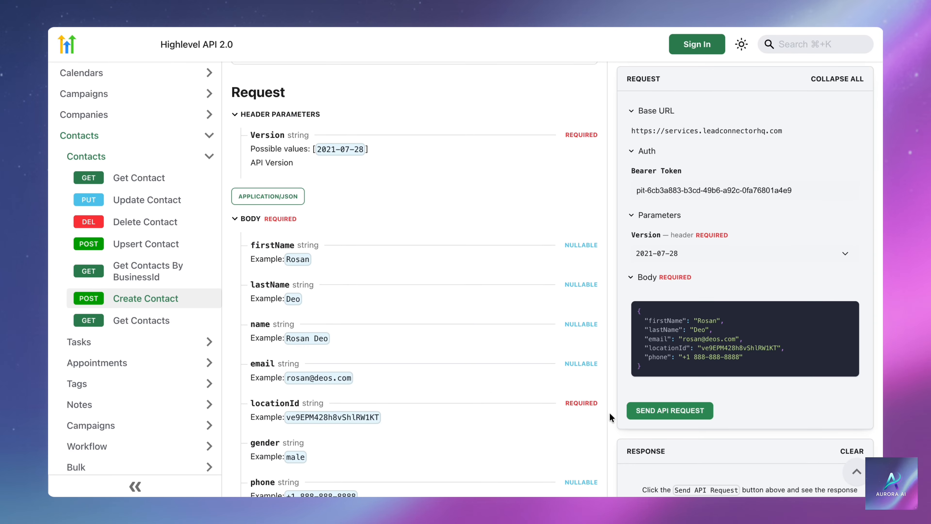
Overwrite the firstName, lastName and email values with sample contact details.
{"action": "double_click", "coordinate": [699, 321]}
{"action": "type", "text": "John"}
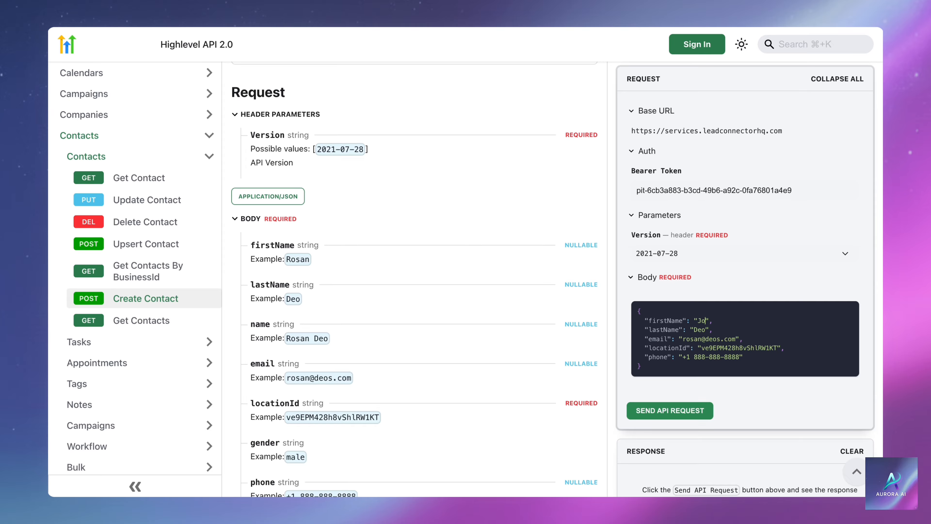
{"action": "double_click", "coordinate": [699, 330]}
{"action": "type", "text": "Smith"}
{"action": "left_click_drag", "start_coordinate": [736, 338], "coordinate": [684, 339]}
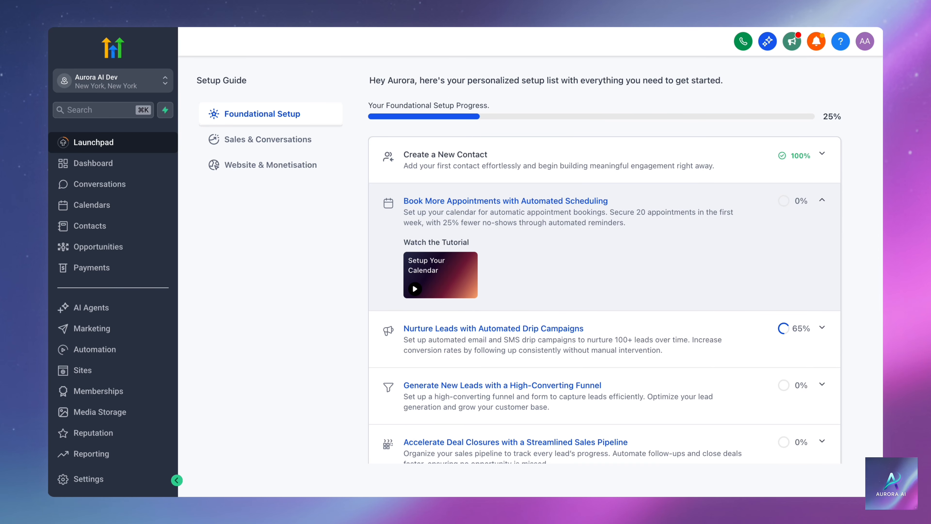
Copy the Location ID from Business Profile settings and paste it as the body's locationId value.
{"action": "left_click", "coordinate": [83, 481]}
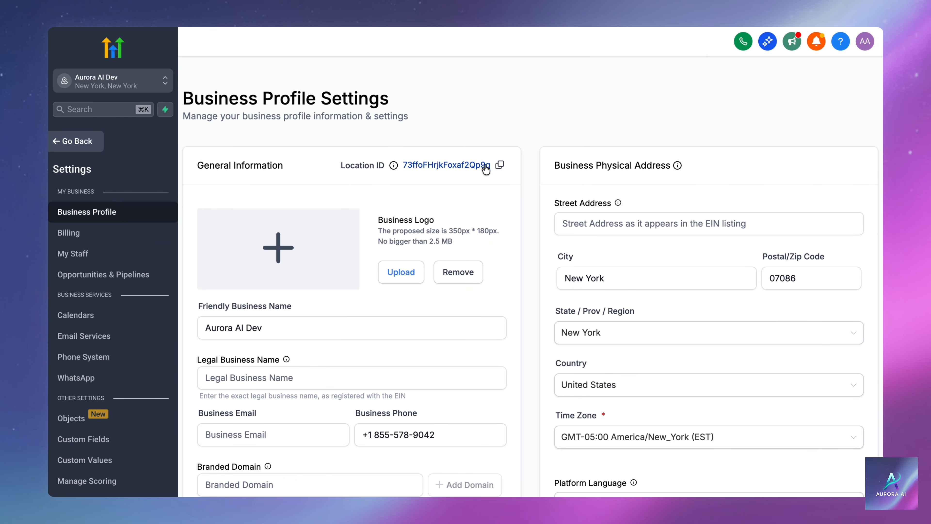
{"action": "left_click", "coordinate": [499, 166]}
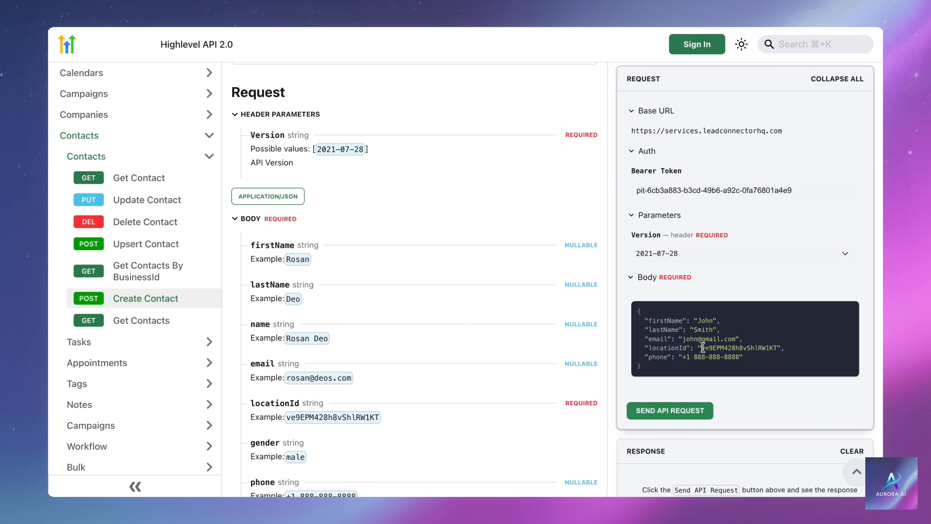
{"action": "double_click", "coordinate": [739, 348]}
{"action": "key", "text": "super+v"}
{"action": "left_click_drag", "start_coordinate": [683, 357], "coordinate": [740, 357]}
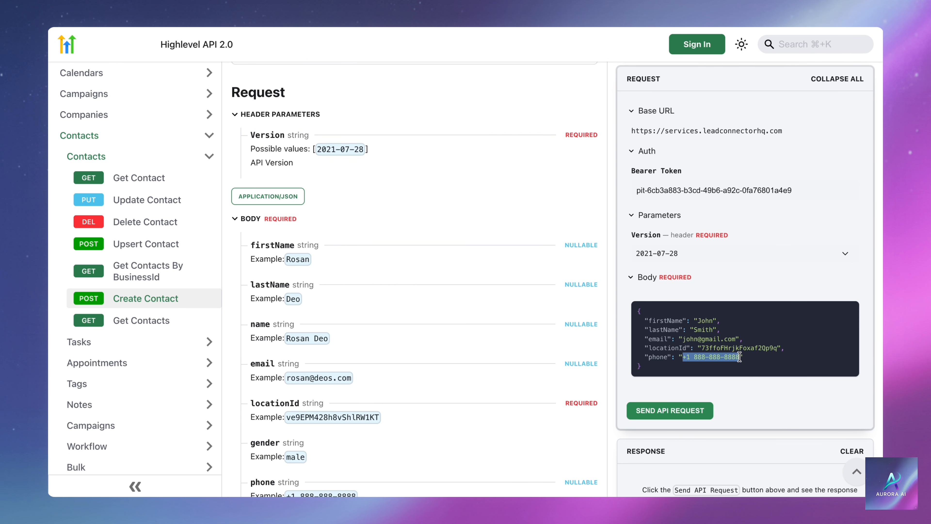
Send the Create Contact test request and enlarge the 201 response JSON.
{"action": "left_click", "coordinate": [751, 363]}
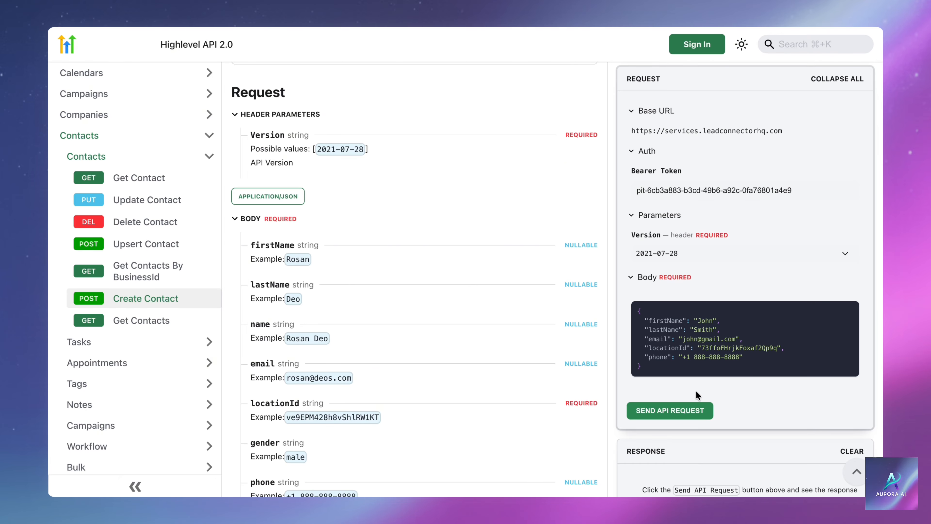
{"action": "left_click", "coordinate": [674, 411]}
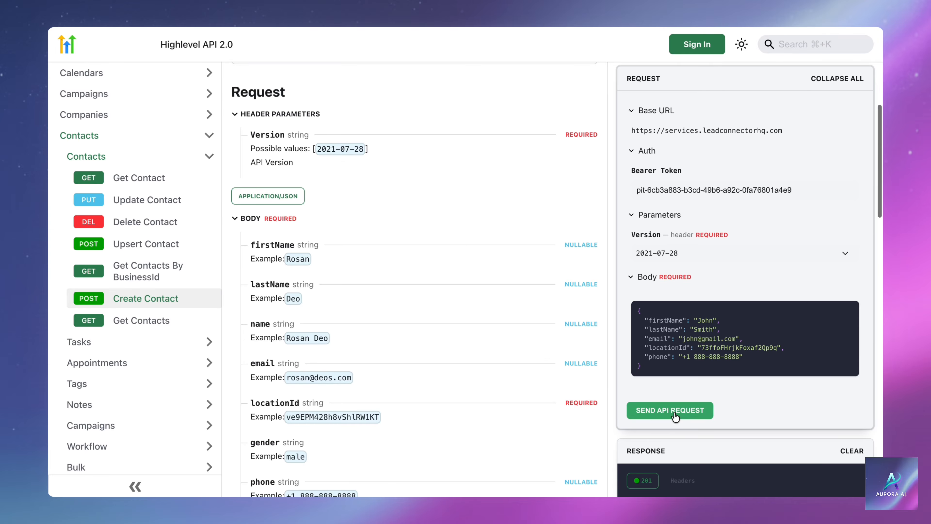
{"action": "scroll", "coordinate": [674, 419], "scroll_direction": "down", "scroll_amount": 5}
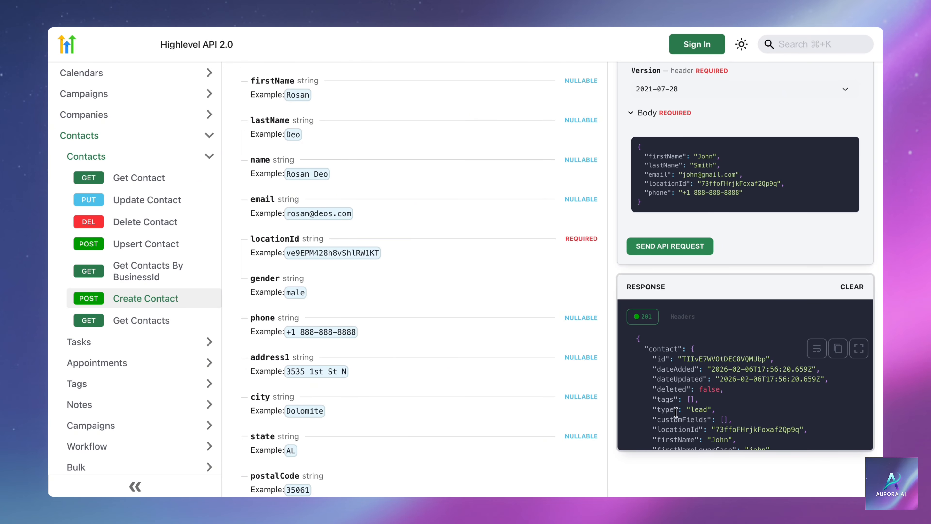
{"action": "left_click", "coordinate": [859, 349]}
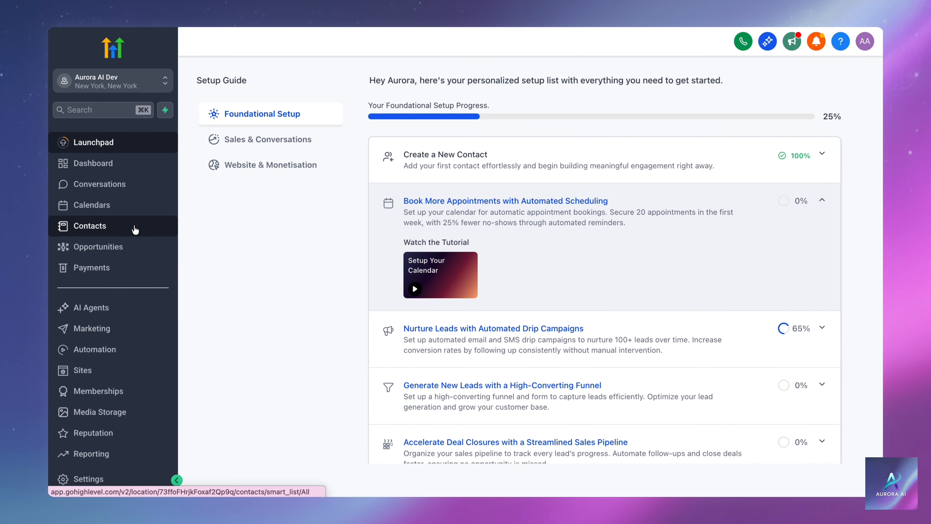
Open the new contact's record in the Contacts list, then scroll the docs back to the cURL sample.
{"action": "left_click", "coordinate": [135, 230]}
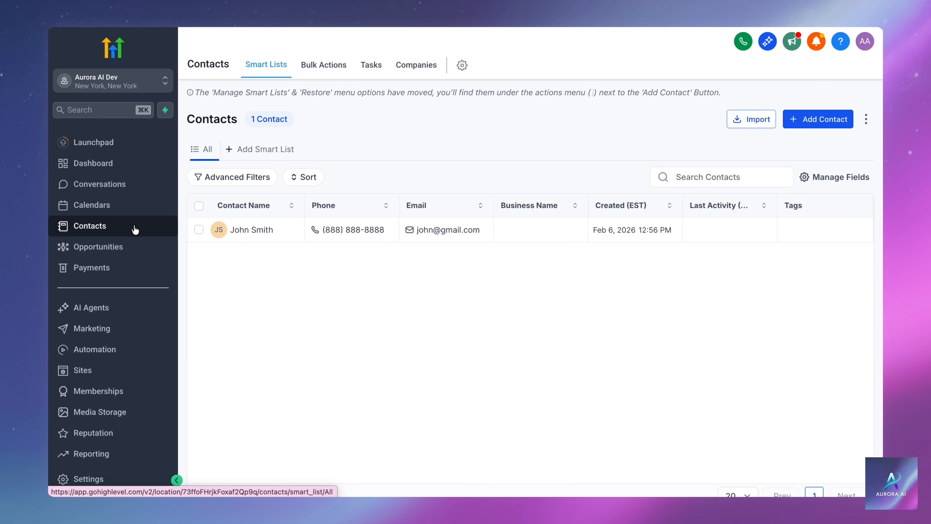
{"action": "left_click", "coordinate": [241, 230]}
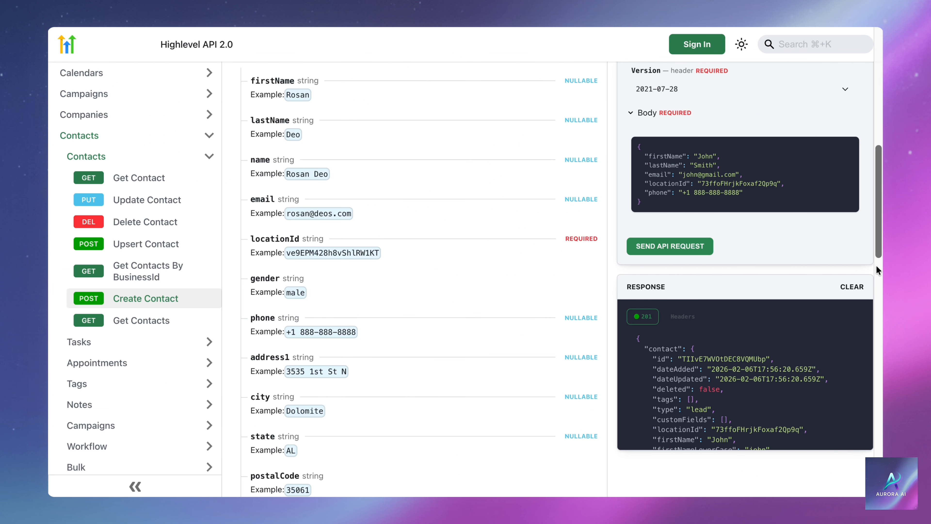
{"action": "scroll", "coordinate": [877, 266], "scroll_direction": "up", "scroll_amount": 10}
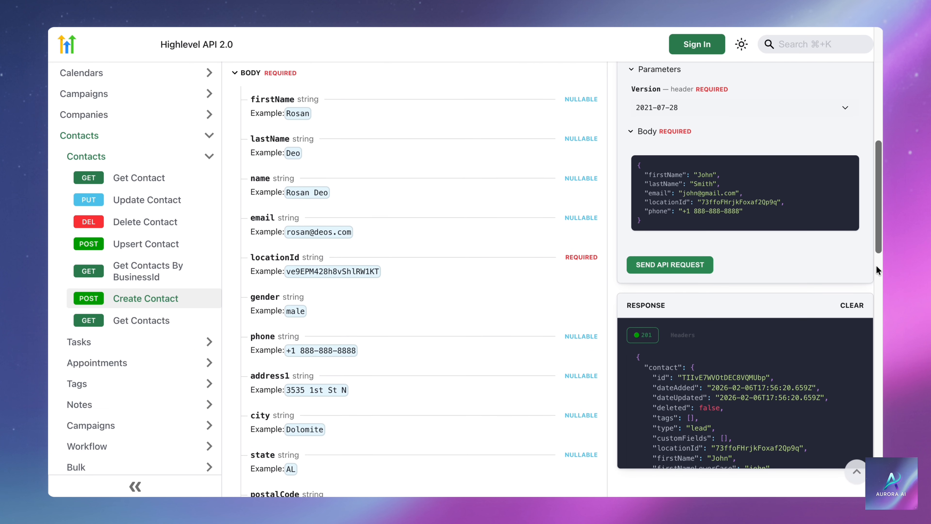
{"action": "scroll", "coordinate": [876, 265], "scroll_direction": "up", "scroll_amount": 1}
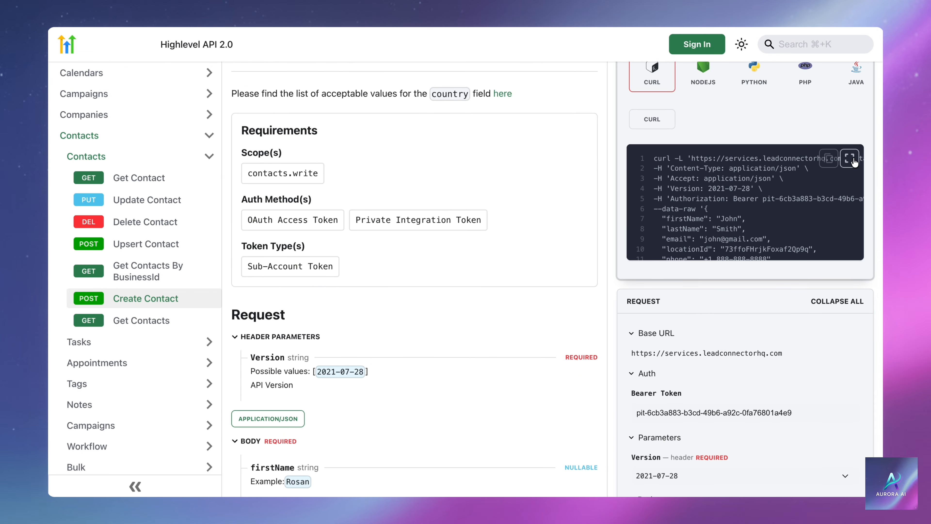
Expand the Create Contact cURL code sample to full screen.
{"action": "left_click", "coordinate": [850, 158]}
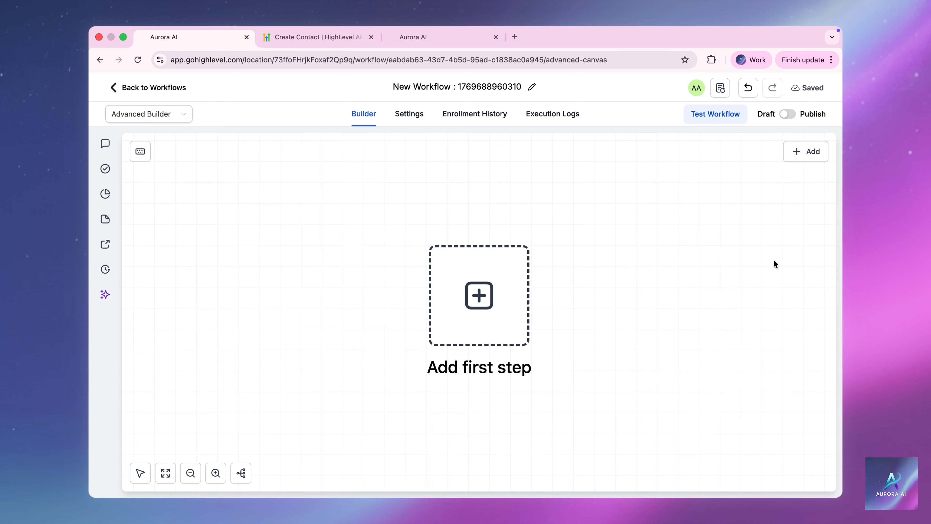
{"action": "left_click", "coordinate": [806, 151]}
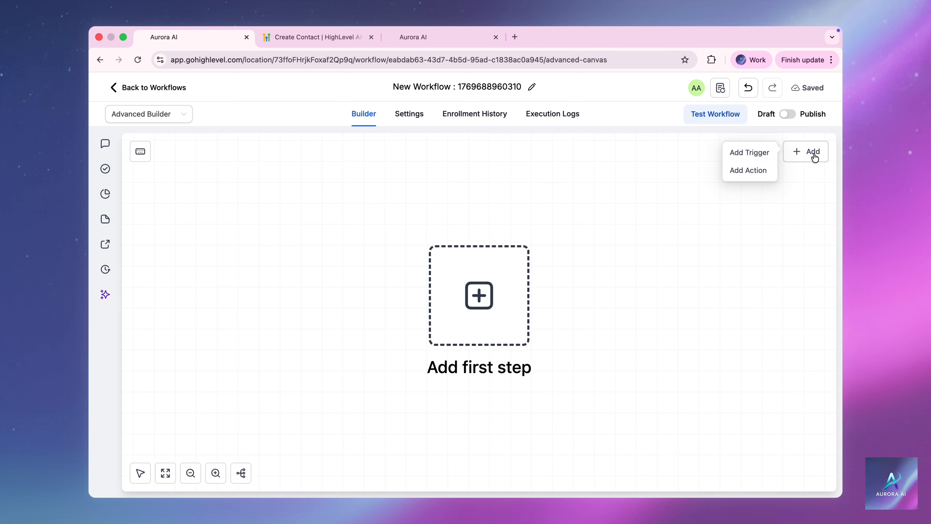
{"action": "left_click", "coordinate": [757, 170]}
{"action": "left_click", "coordinate": [646, 259]}
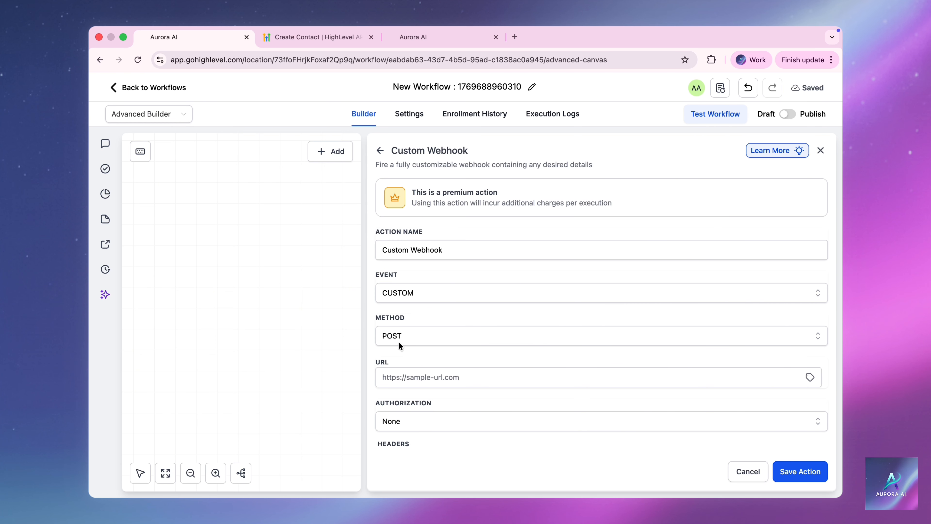
{"action": "left_click", "coordinate": [396, 377]}
{"action": "type", "text": "https://services.leadconnectorhq.com/contacts/"}
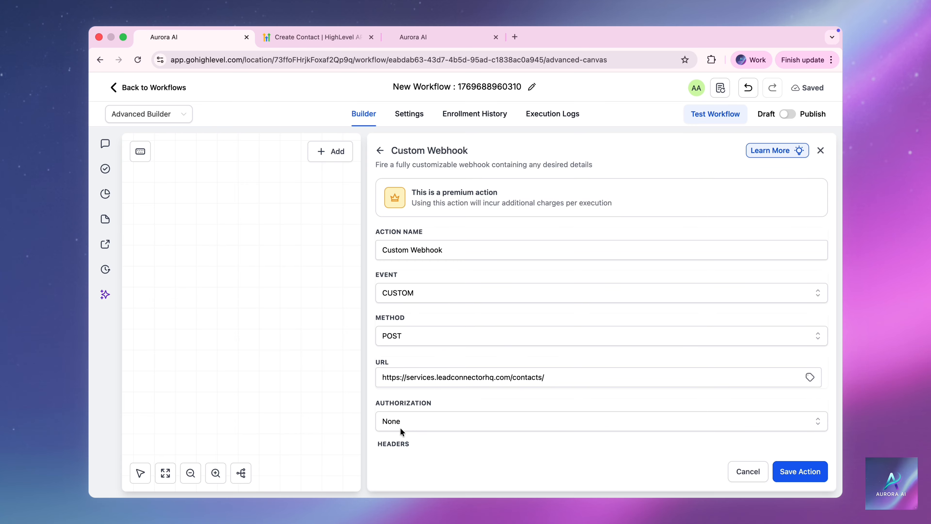
Add a Content-Type header with value application/json, copied from the docs' cURL.
{"action": "scroll", "coordinate": [400, 429], "scroll_direction": "down", "scroll_amount": 5}
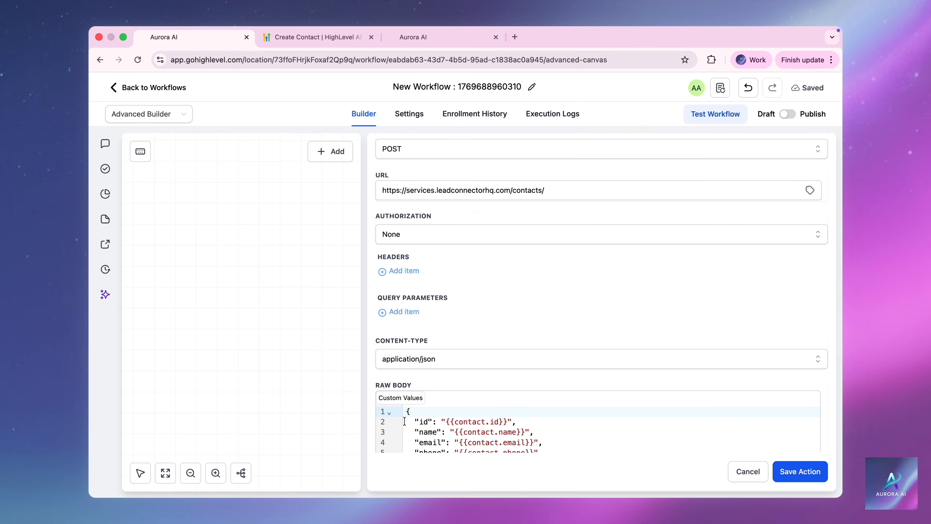
{"action": "left_click", "coordinate": [416, 270]}
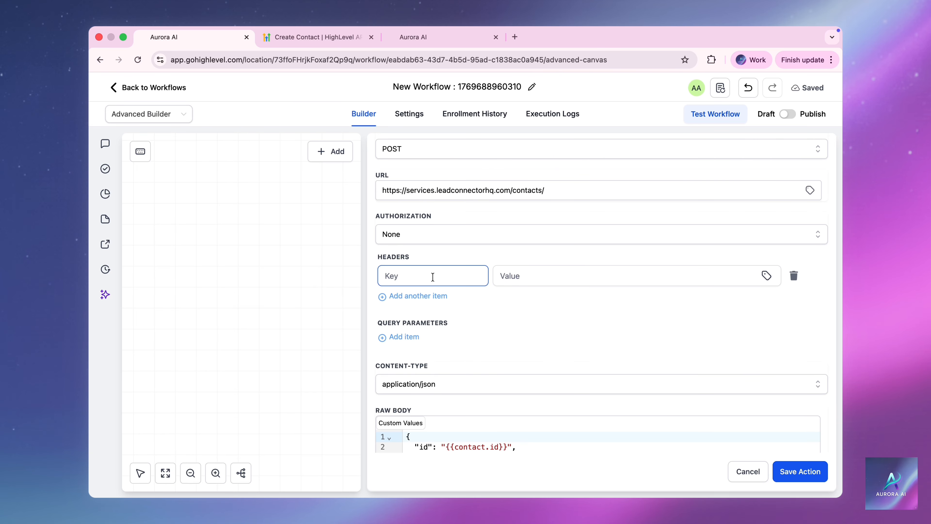
{"action": "left_click", "coordinate": [528, 277]}
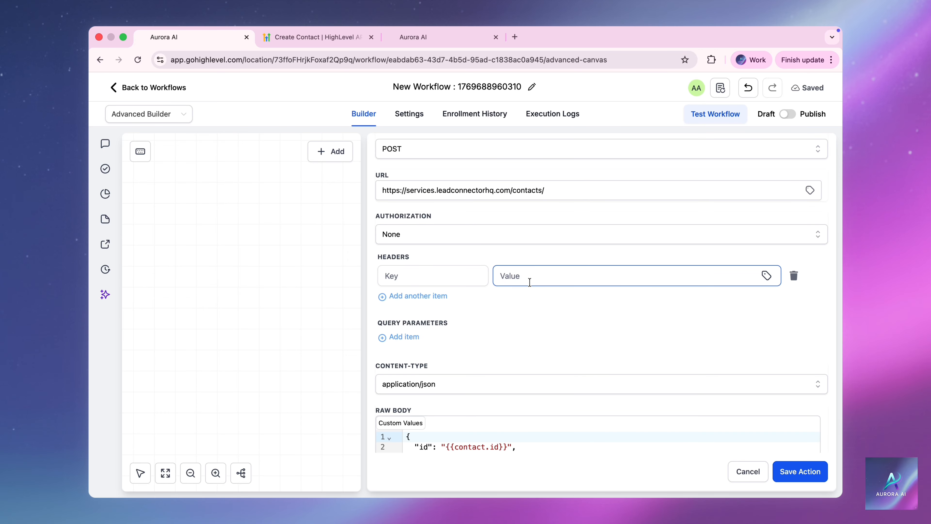
{"action": "left_click", "coordinate": [345, 41]}
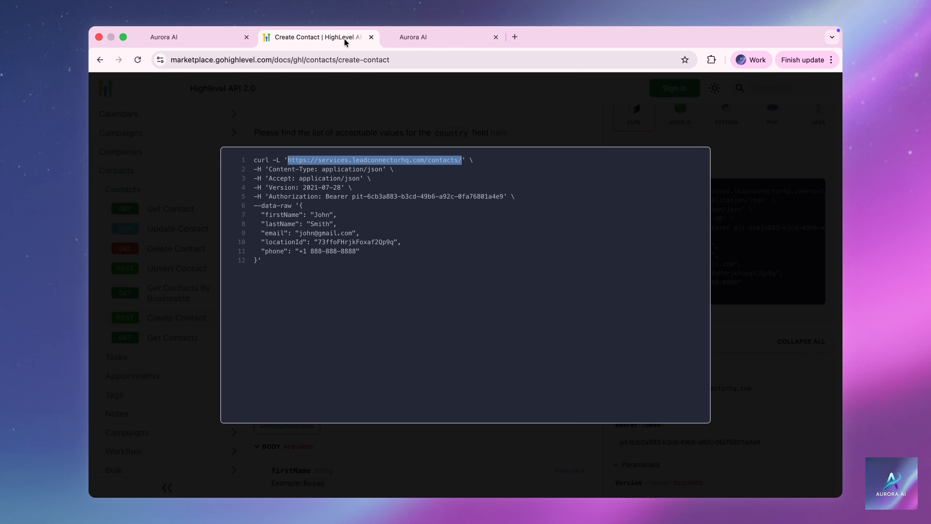
{"action": "left_click", "coordinate": [389, 180]}
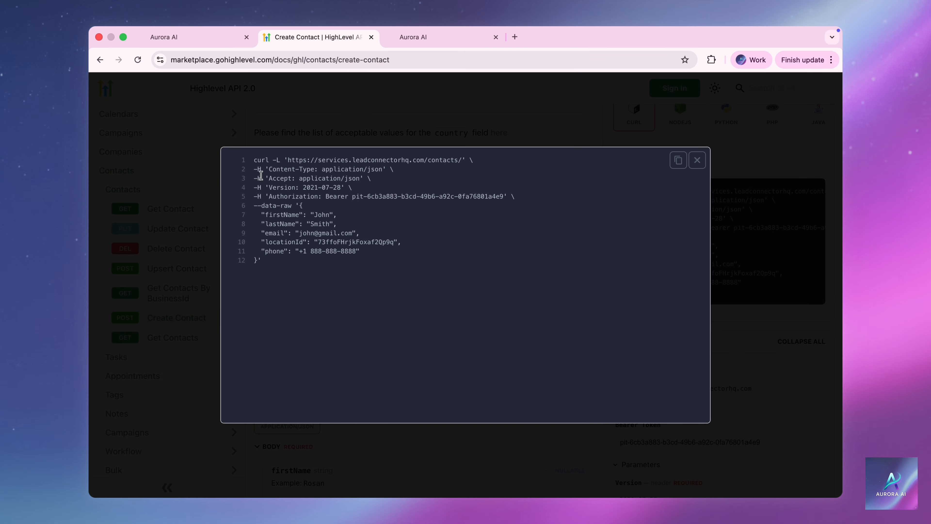
{"action": "left_click_drag", "start_coordinate": [255, 169], "coordinate": [263, 169]}
{"action": "left_click_drag", "start_coordinate": [263, 169], "coordinate": [313, 166]}
{"action": "left_click", "coordinate": [269, 167]}
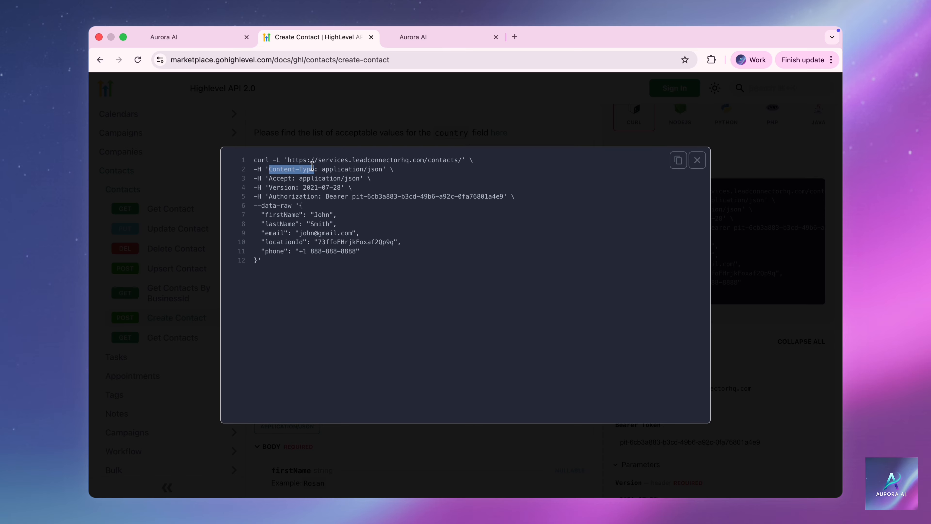
{"action": "left_click_drag", "start_coordinate": [312, 166], "coordinate": [314, 171]}
{"action": "key", "text": "super+c"}
{"action": "left_click", "coordinate": [191, 37]}
{"action": "left_click", "coordinate": [392, 274]}
{"action": "key", "text": "super+v"}
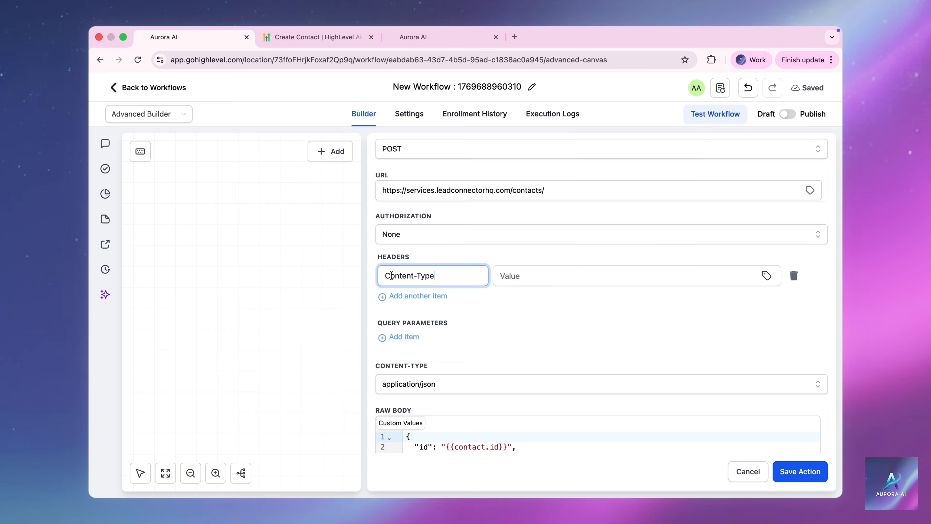
{"action": "left_click", "coordinate": [301, 38]}
{"action": "left_click_drag", "start_coordinate": [322, 169], "coordinate": [379, 170]}
{"action": "key", "text": "super+c"}
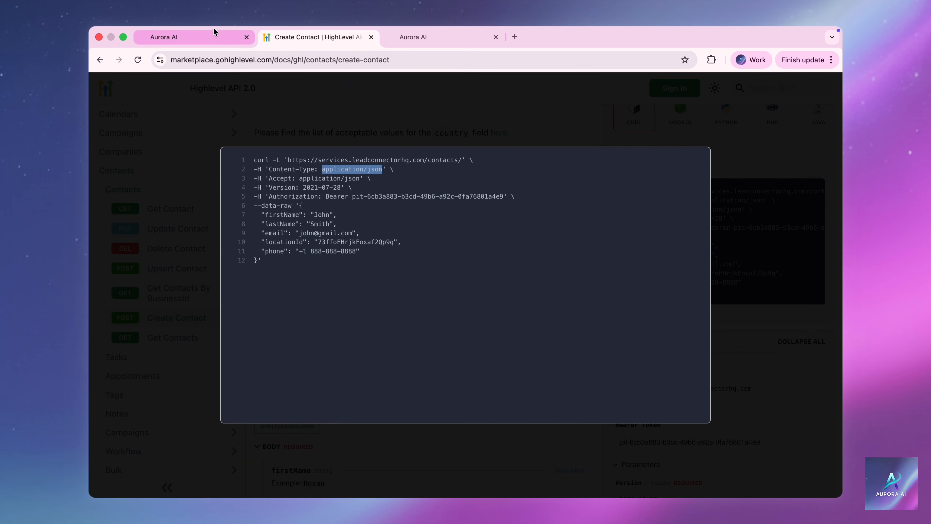
{"action": "left_click", "coordinate": [206, 37]}
{"action": "left_click", "coordinate": [496, 273]}
{"action": "key", "text": "super+v"}
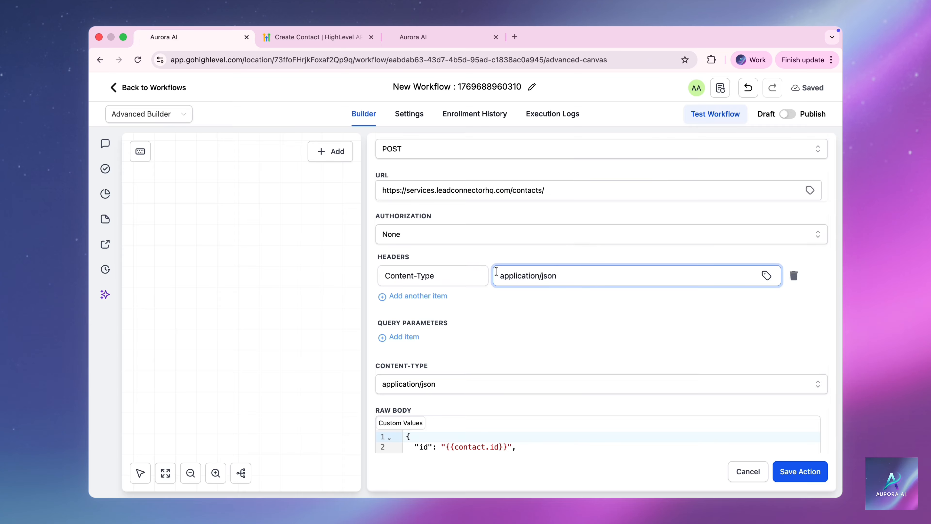
Add an Accept header with value application/json.
{"action": "left_click", "coordinate": [437, 297]}
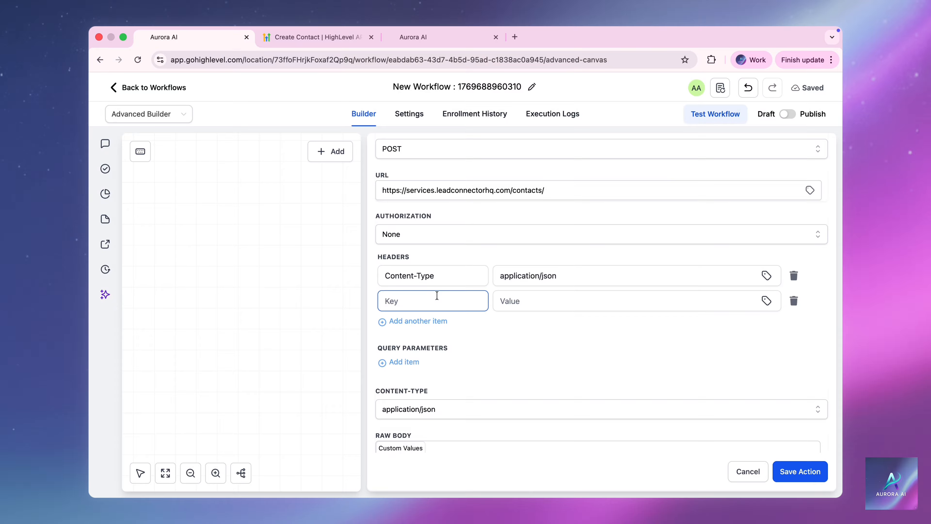
{"action": "left_click", "coordinate": [334, 41]}
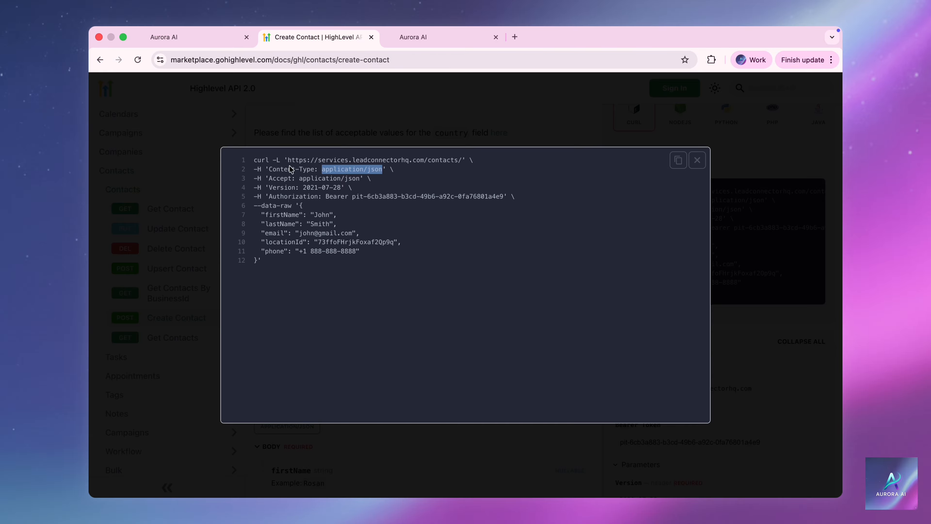
{"action": "left_click_drag", "start_coordinate": [270, 178], "coordinate": [293, 178]}
{"action": "key", "text": "super+c"}
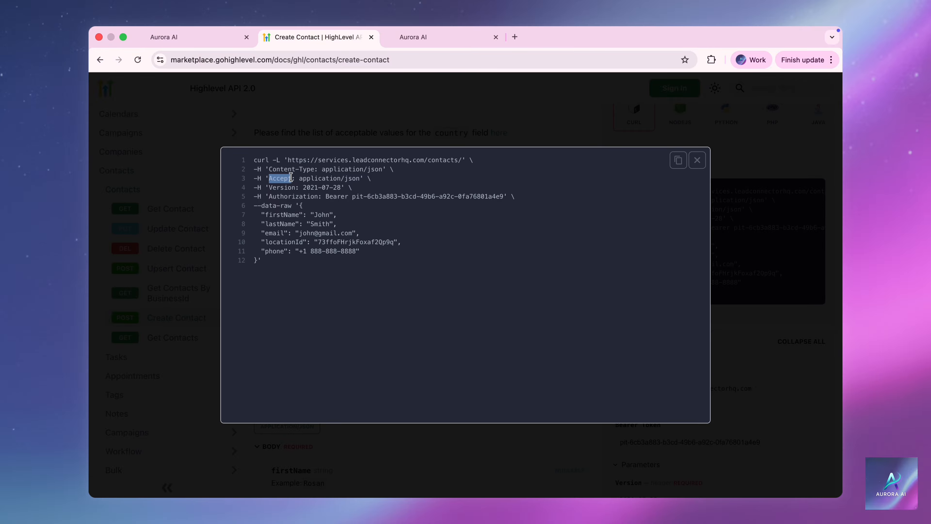
{"action": "left_click", "coordinate": [194, 36]}
{"action": "left_click", "coordinate": [486, 298]}
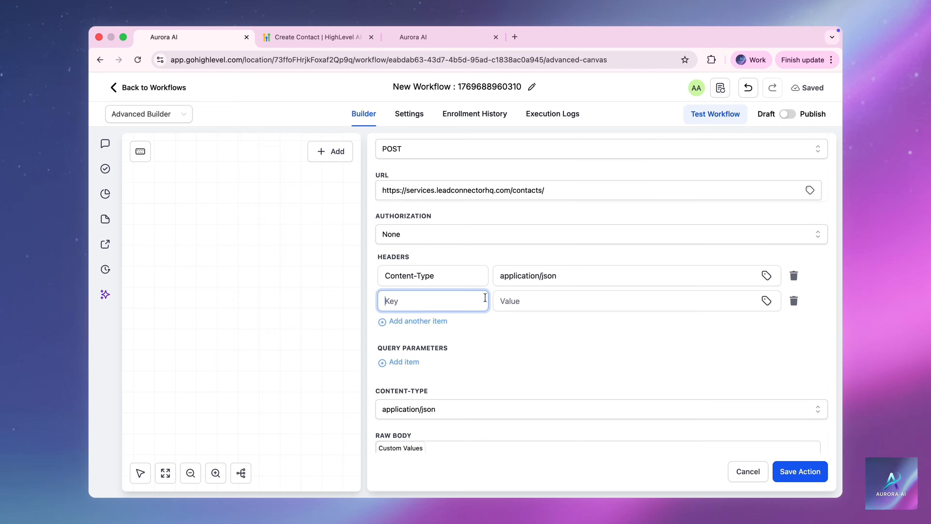
{"action": "key", "text": "super+v"}
{"action": "left_click", "coordinate": [341, 40]}
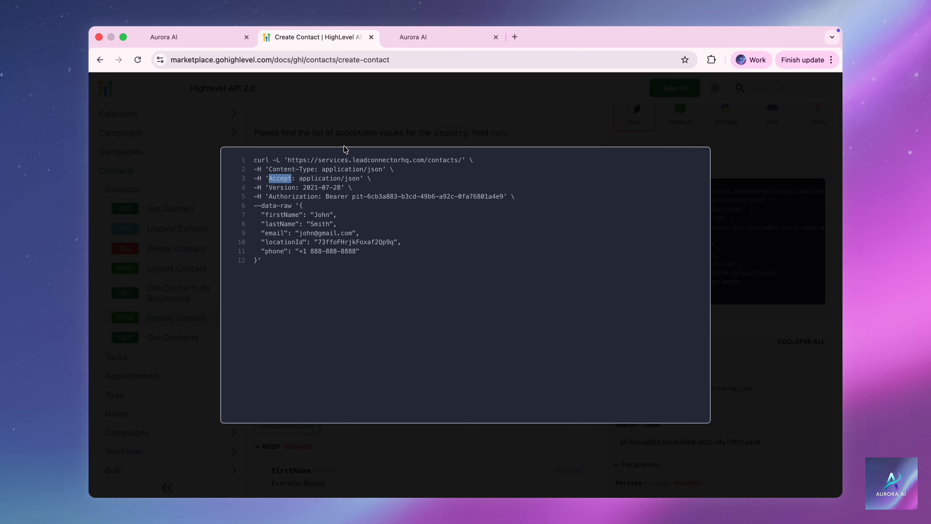
{"action": "left_click_drag", "start_coordinate": [299, 178], "coordinate": [360, 178]}
{"action": "key", "text": "super+c"}
{"action": "left_click", "coordinate": [220, 39]}
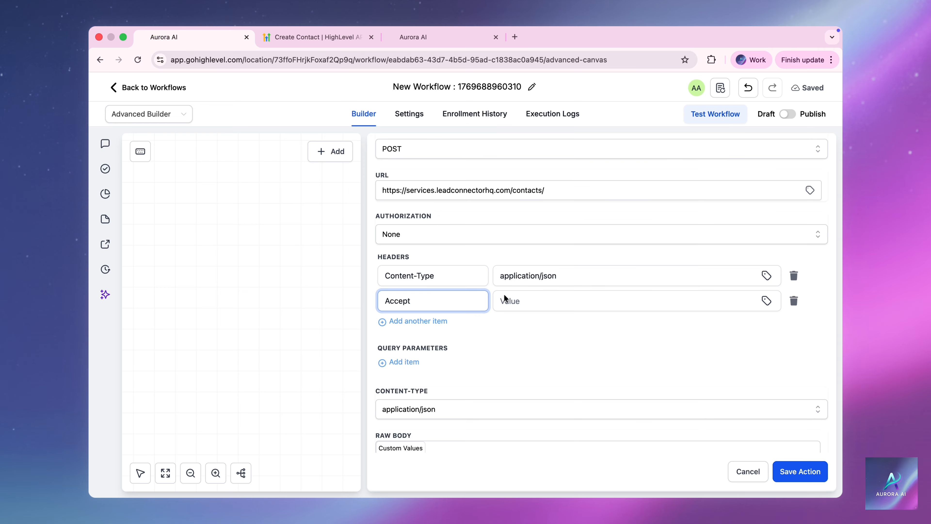
{"action": "left_click", "coordinate": [511, 303]}
{"action": "key", "text": "super+v"}
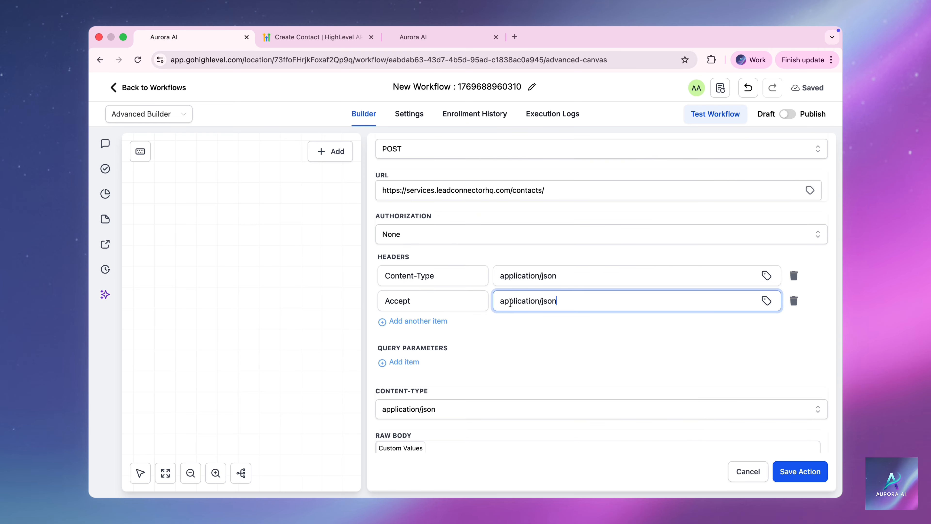
Add a Version header with value 2021-07-28.
{"action": "left_click", "coordinate": [436, 322]}
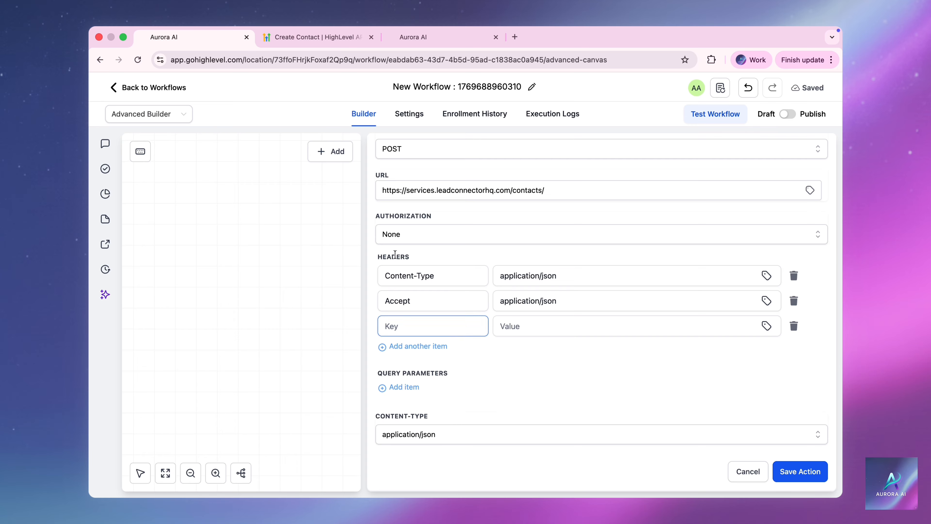
{"action": "left_click", "coordinate": [332, 38]}
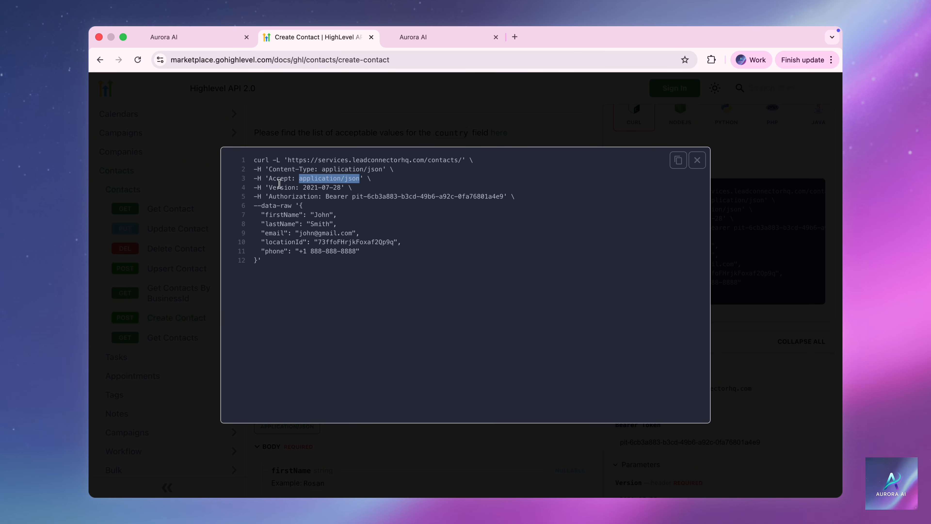
{"action": "left_click_drag", "start_coordinate": [270, 184], "coordinate": [294, 185]}
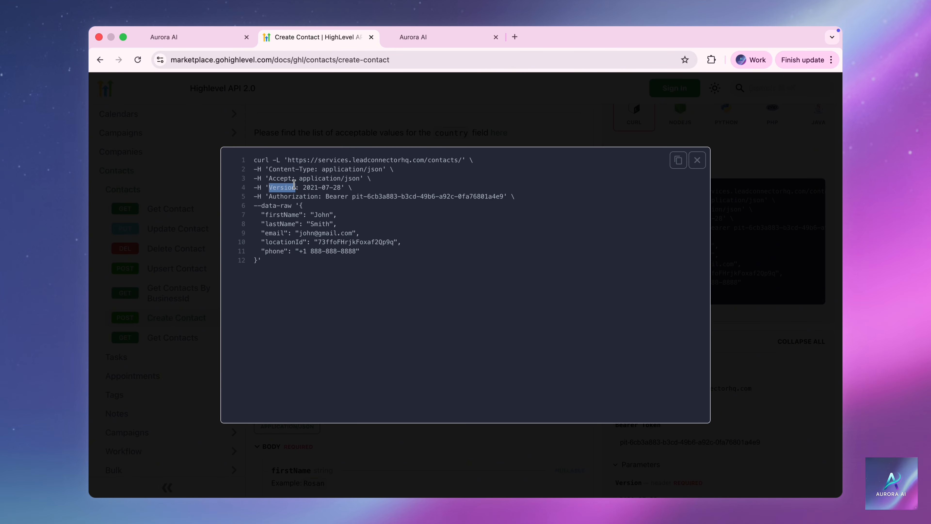
{"action": "left_click", "coordinate": [223, 37]}
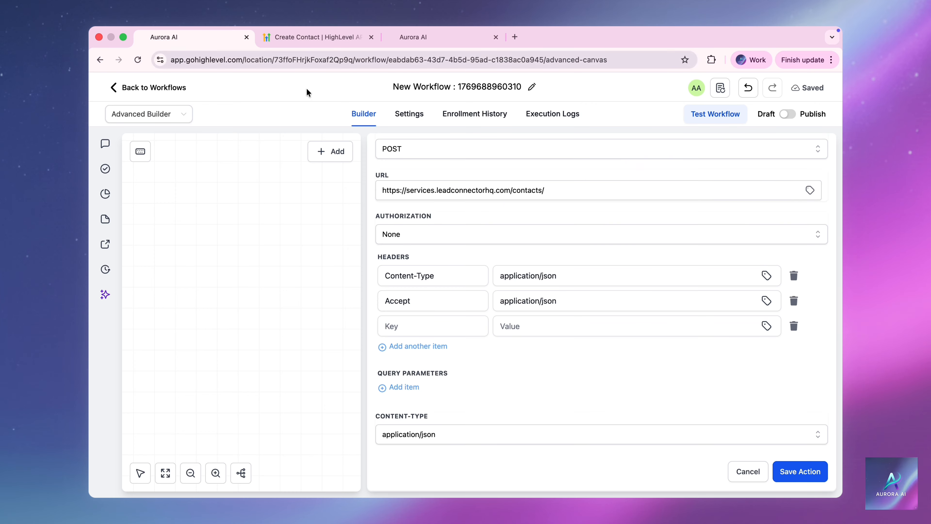
{"action": "left_click", "coordinate": [422, 323]}
{"action": "key", "text": "super+v"}
{"action": "left_click", "coordinate": [328, 37]}
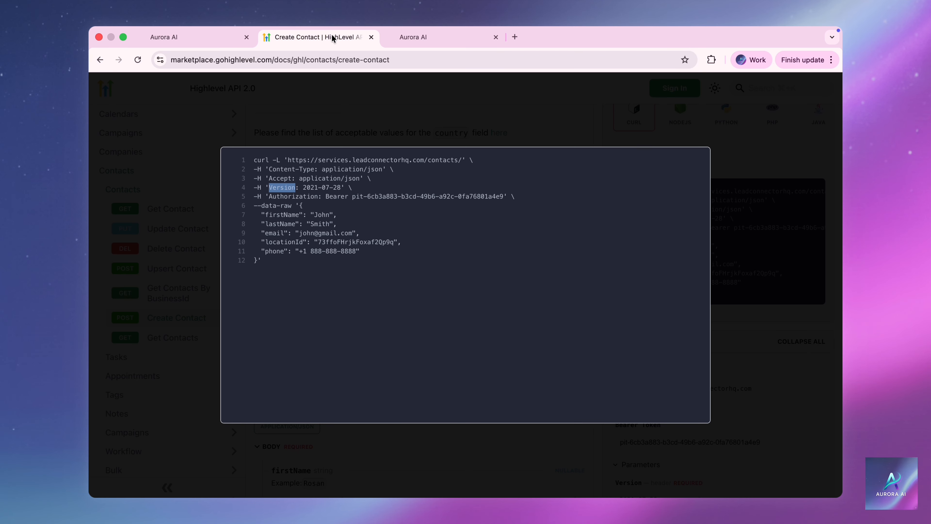
{"action": "left_click_drag", "start_coordinate": [303, 187], "coordinate": [341, 187]}
{"action": "key", "text": "super+c"}
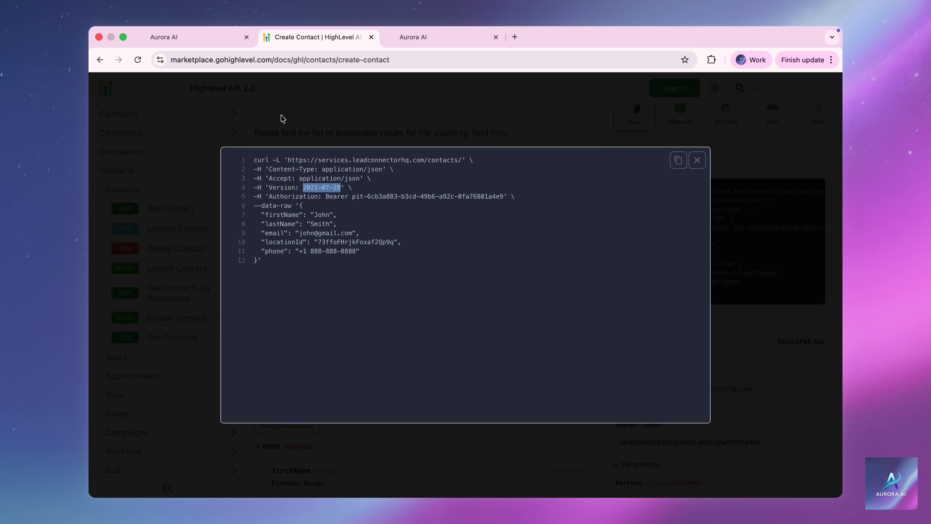
{"action": "left_click", "coordinate": [241, 43]}
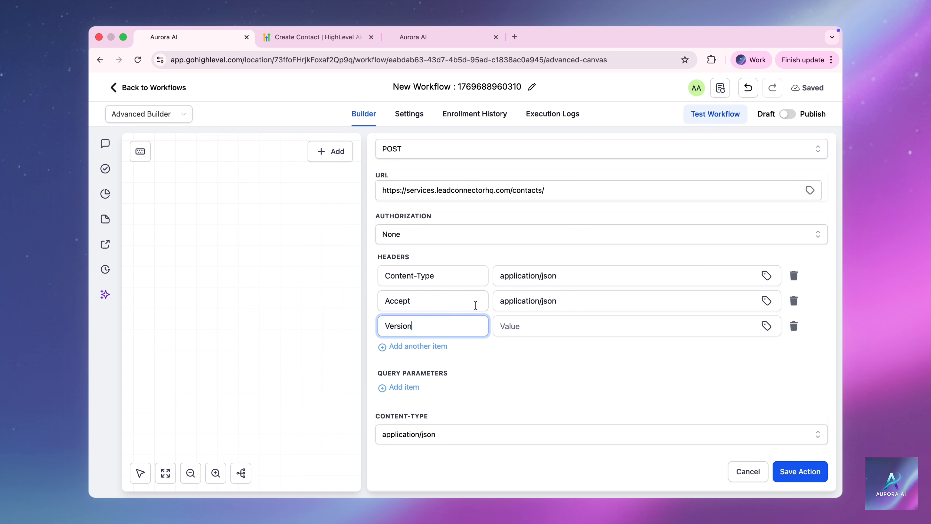
{"action": "left_click", "coordinate": [506, 325]}
{"action": "key", "text": "super+v"}
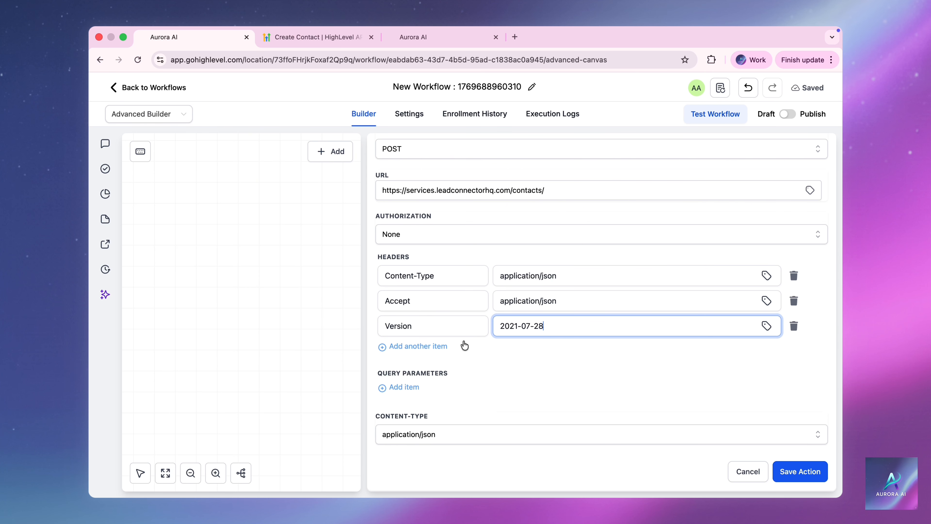
Add an Authorization header carrying the bearer token from the cURL example.
{"action": "left_click", "coordinate": [438, 346]}
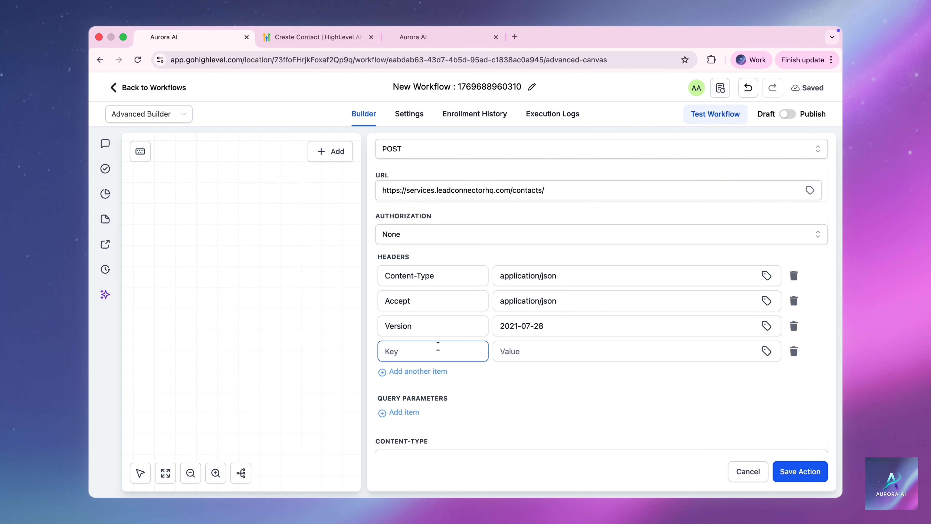
{"action": "left_click", "coordinate": [334, 35]}
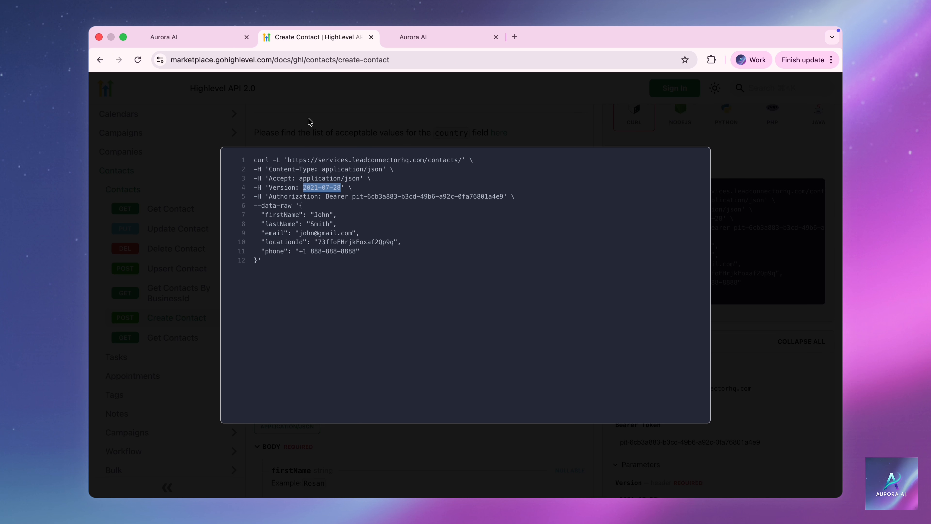
{"action": "left_click", "coordinate": [269, 196]}
{"action": "left_click_drag", "start_coordinate": [269, 196], "coordinate": [315, 194]}
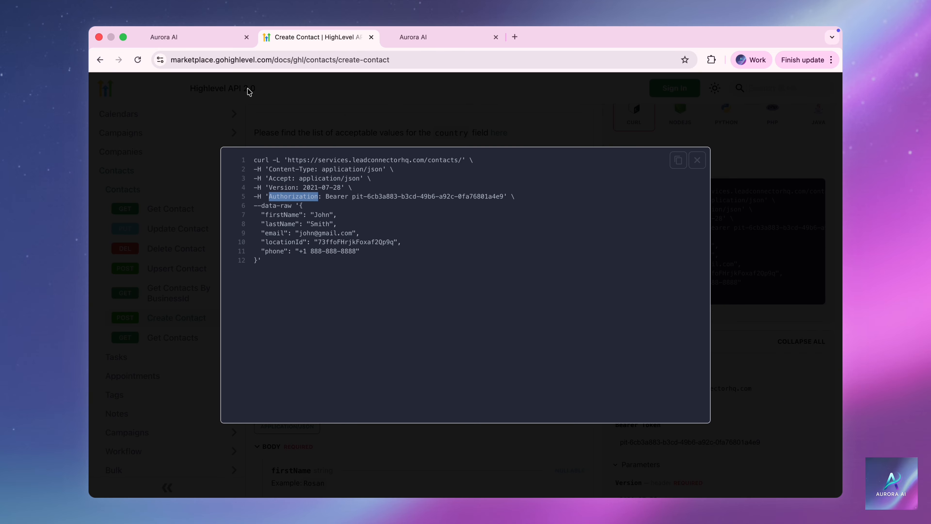
{"action": "left_click", "coordinate": [220, 40]}
{"action": "left_click", "coordinate": [404, 305]}
{"action": "left_click", "coordinate": [399, 352]}
{"action": "type", "text": "Authorization"}
{"action": "left_click", "coordinate": [302, 39]}
{"action": "left_click_drag", "start_coordinate": [325, 197], "coordinate": [499, 205]}
{"action": "key", "text": "super+c"}
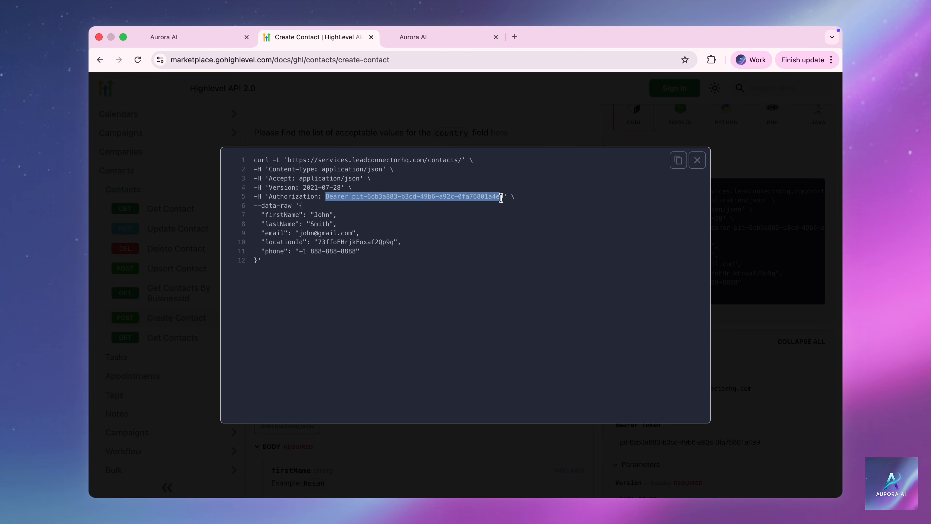
{"action": "left_click", "coordinate": [216, 43]}
{"action": "left_click", "coordinate": [512, 351]}
{"action": "key", "text": "super+v"}
{"action": "left_click", "coordinate": [509, 373]}
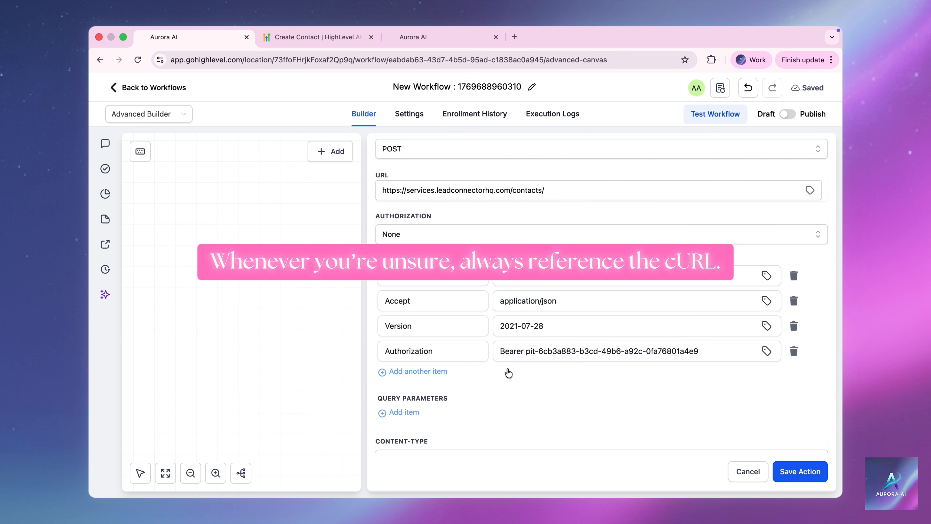
Copy the --data-raw contact JSON from the docs' cURL and paste it over the webhook's Raw Body.
{"action": "scroll", "coordinate": [509, 373], "scroll_direction": "down", "scroll_amount": 5}
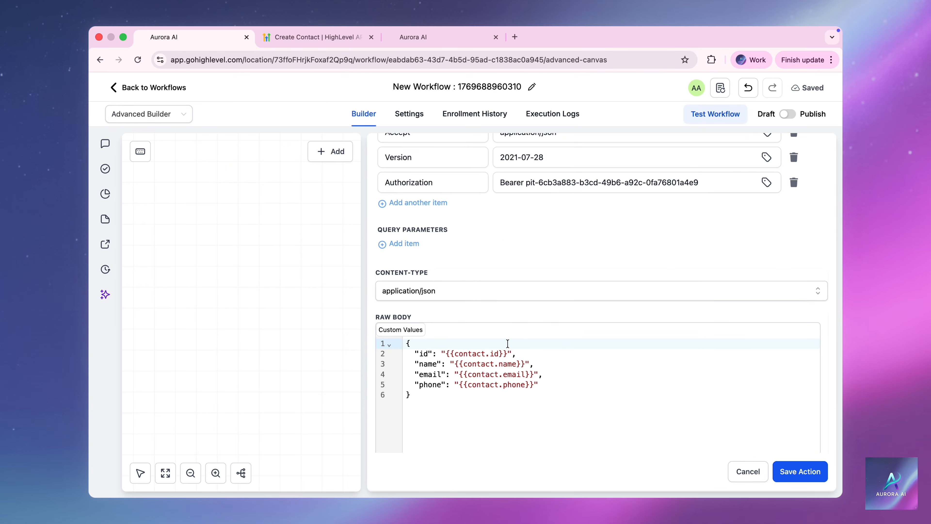
{"action": "left_click", "coordinate": [334, 40]}
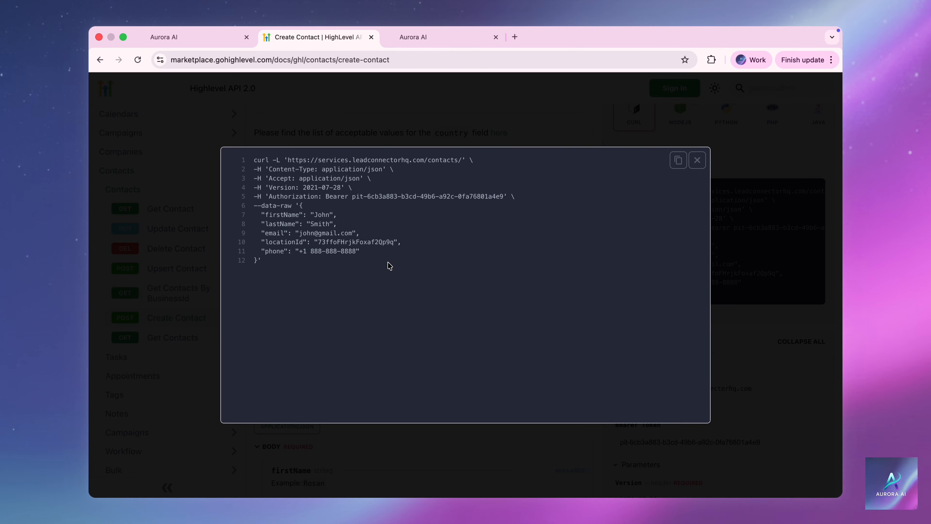
{"action": "left_click_drag", "start_coordinate": [262, 204], "coordinate": [292, 204]}
{"action": "left_click", "coordinate": [301, 204]}
{"action": "left_click_drag", "start_coordinate": [300, 205], "coordinate": [258, 260]}
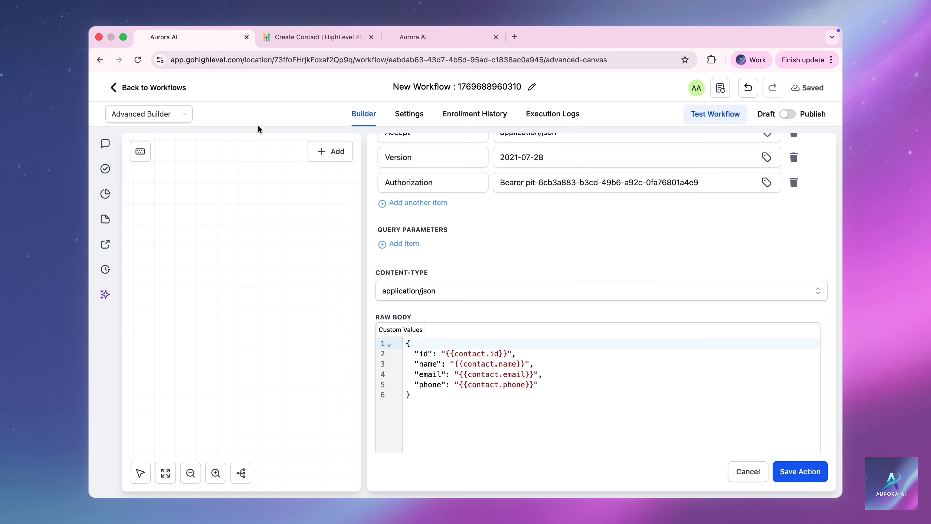
{"action": "left_click", "coordinate": [191, 37]}
{"action": "left_click", "coordinate": [438, 393]}
{"action": "key", "text": "cmd+a"}
{"action": "key", "text": "cmd+v"}
Choose a test contact for the webhook from the dropdown.
{"action": "scroll", "coordinate": [601, 293], "scroll_direction": "down", "scroll_amount": 10}
{"action": "left_click", "coordinate": [528, 401]}
{"action": "left_click", "coordinate": [429, 425]}
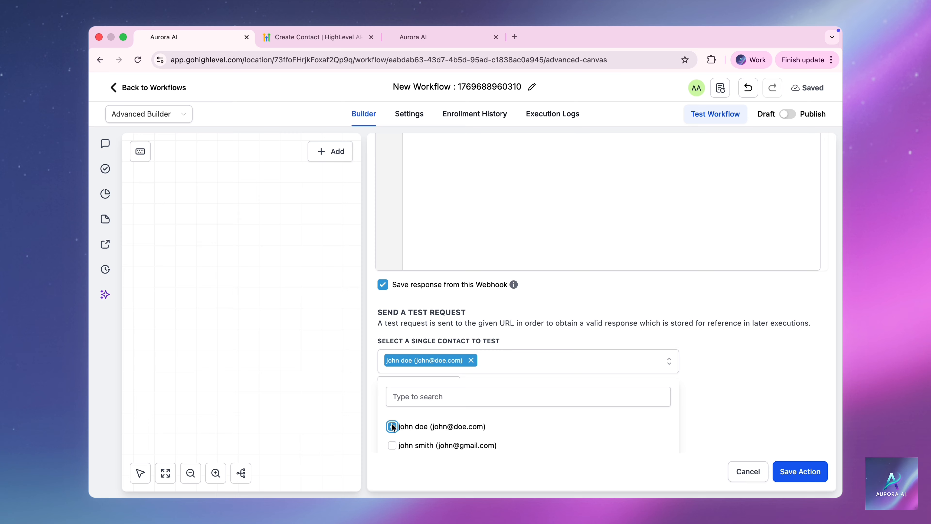
Send the create-contact test request, review the 201 response, and confirm the contact in Contacts.
{"action": "left_click", "coordinate": [415, 400]}
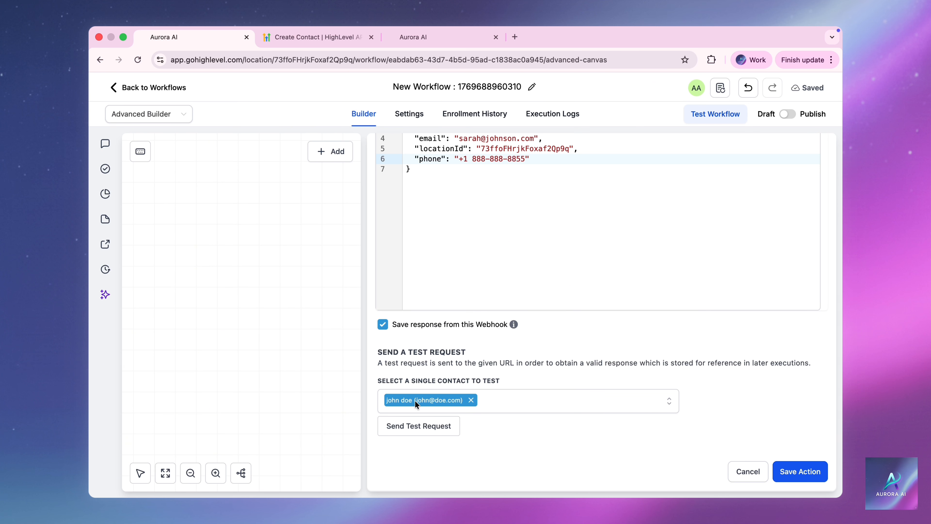
{"action": "left_click", "coordinate": [416, 431]}
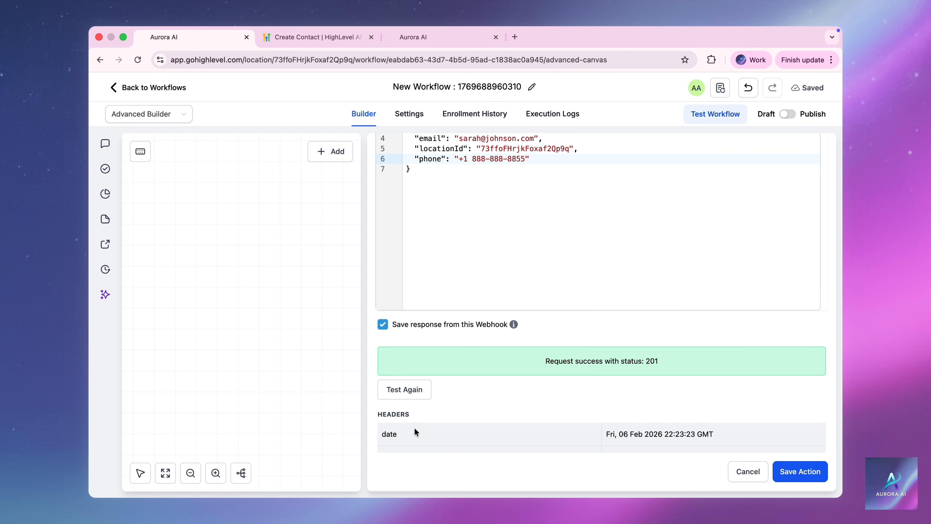
{"action": "scroll", "coordinate": [372, 438], "scroll_direction": "down", "scroll_amount": 7}
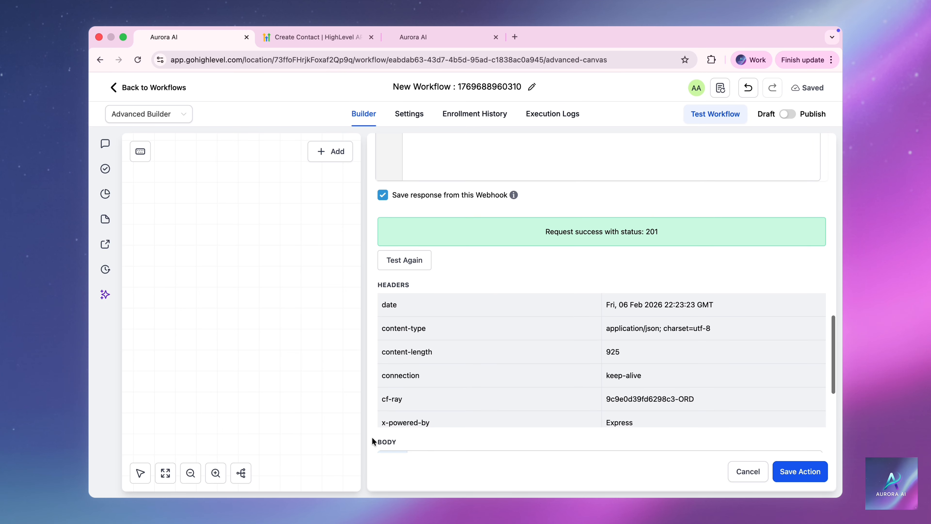
{"action": "scroll", "coordinate": [372, 438], "scroll_direction": "down", "scroll_amount": 5}
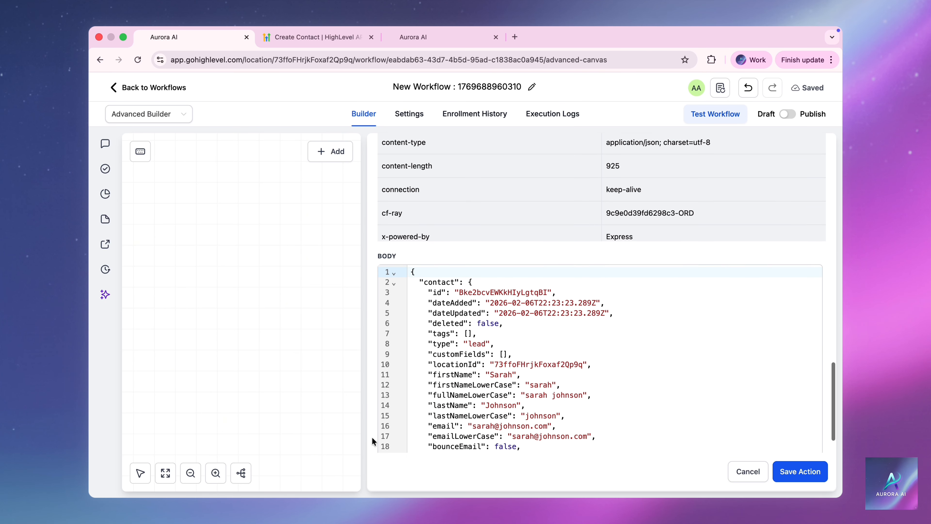
{"action": "scroll", "coordinate": [372, 438], "scroll_direction": "down", "scroll_amount": 2}
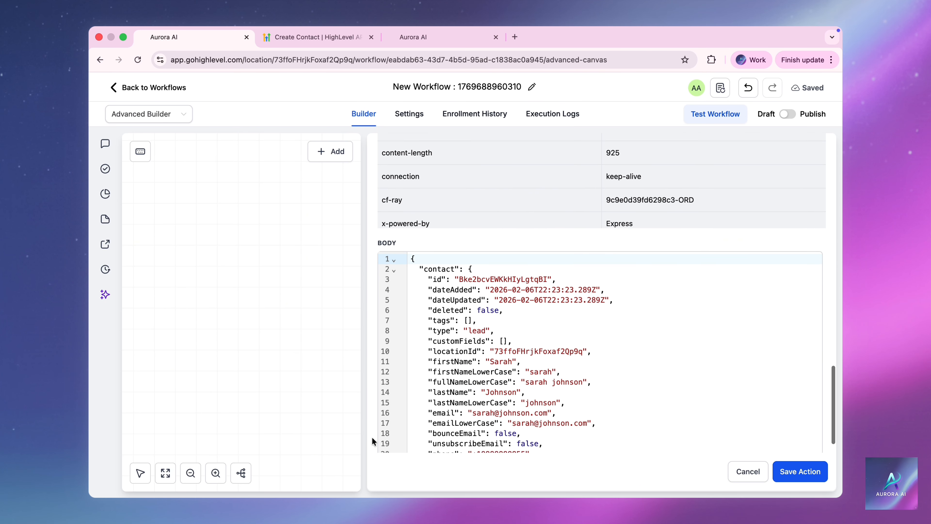
{"action": "left_click", "coordinate": [468, 44]}
{"action": "left_click", "coordinate": [154, 251]}
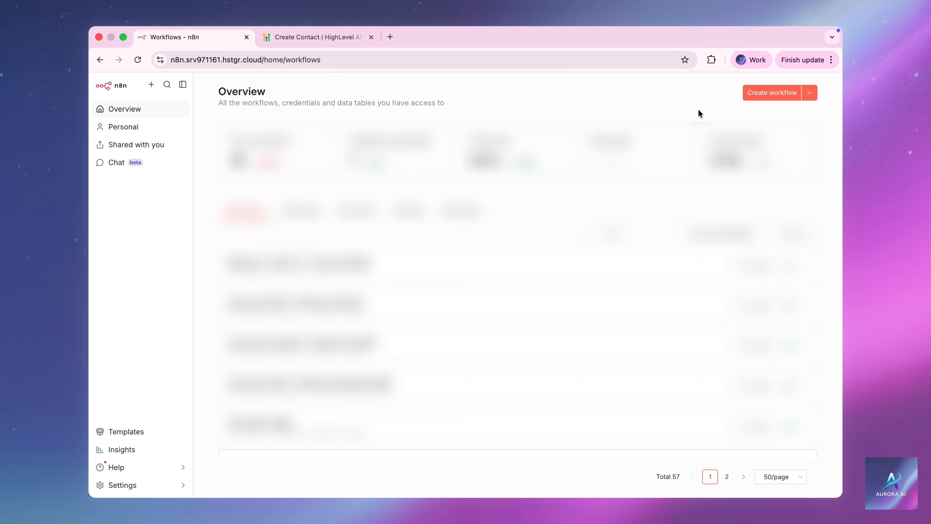
Start a new n8n workflow with an HTTP Request node using method POST.
{"action": "left_click", "coordinate": [766, 99]}
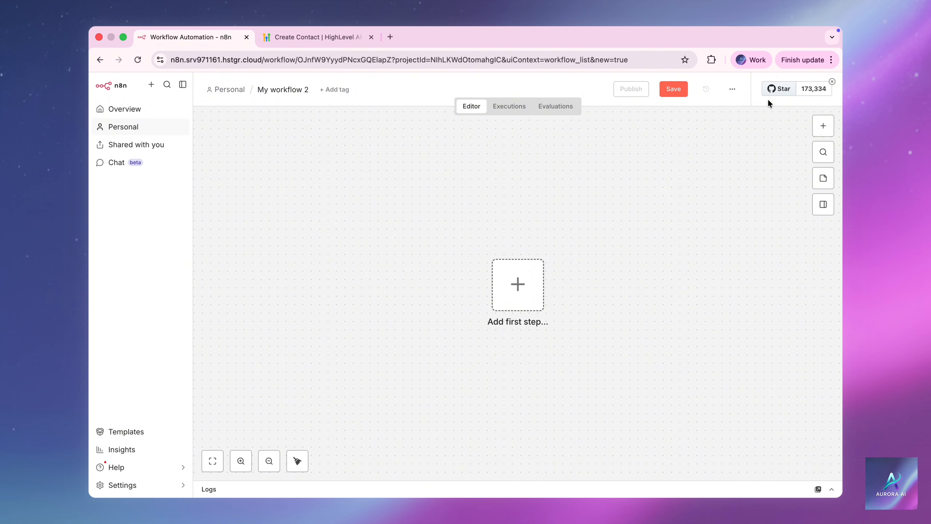
{"action": "left_click", "coordinate": [822, 127]}
{"action": "type", "text": "http"}
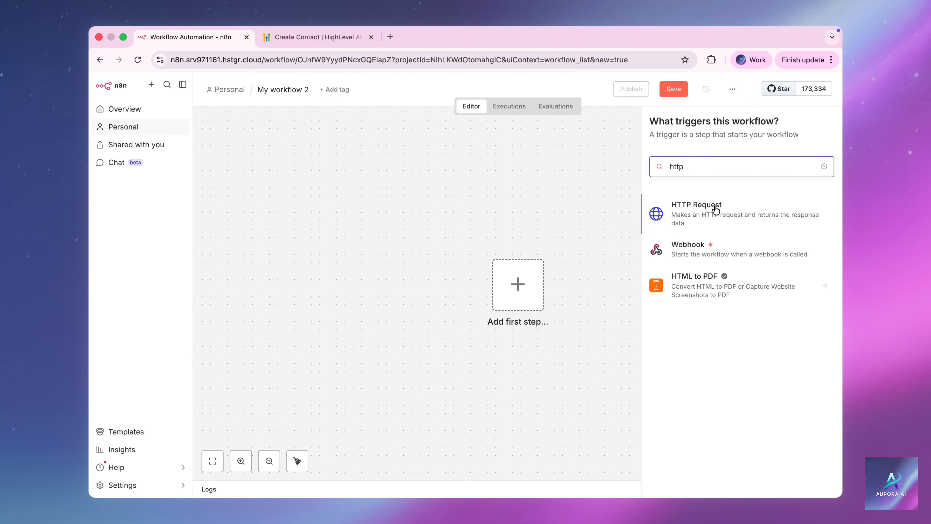
{"action": "left_click", "coordinate": [715, 210]}
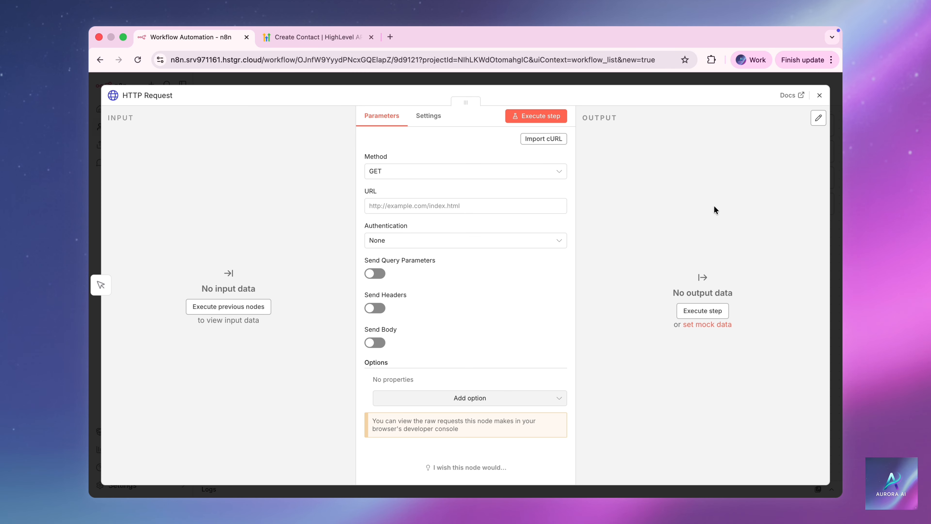
{"action": "left_click", "coordinate": [551, 172]}
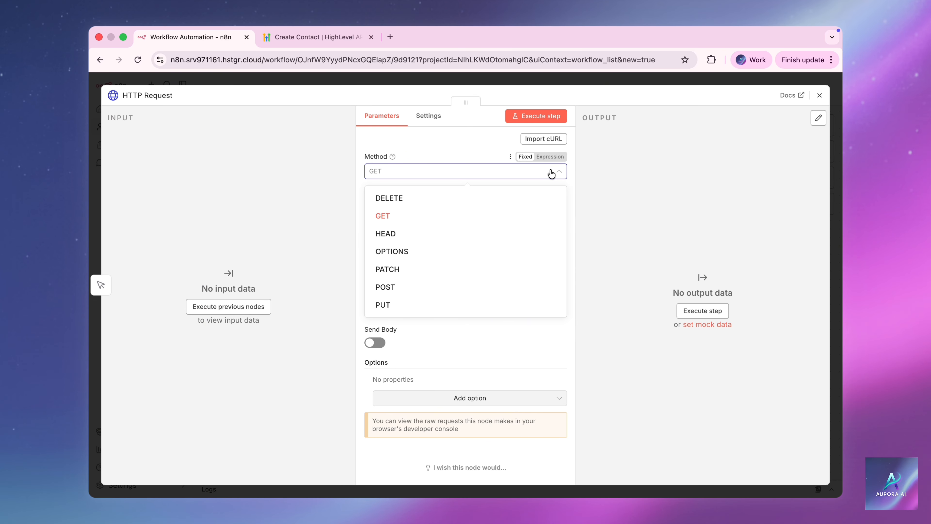
{"action": "left_click", "coordinate": [464, 286]}
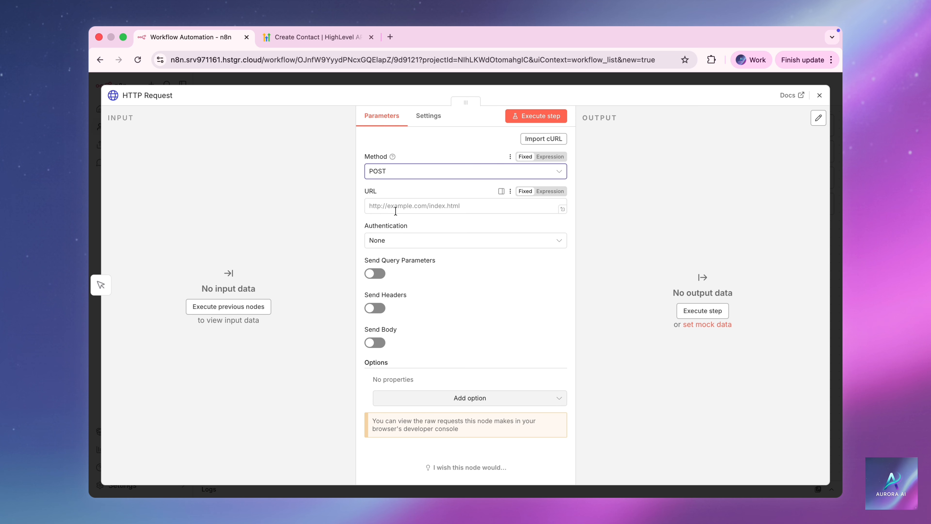
Set the node URL to the LeadConnector contacts endpoint from the docs and enable Send Headers.
{"action": "left_click", "coordinate": [347, 45]}
{"action": "mouse_move", "coordinate": [288, 157]}
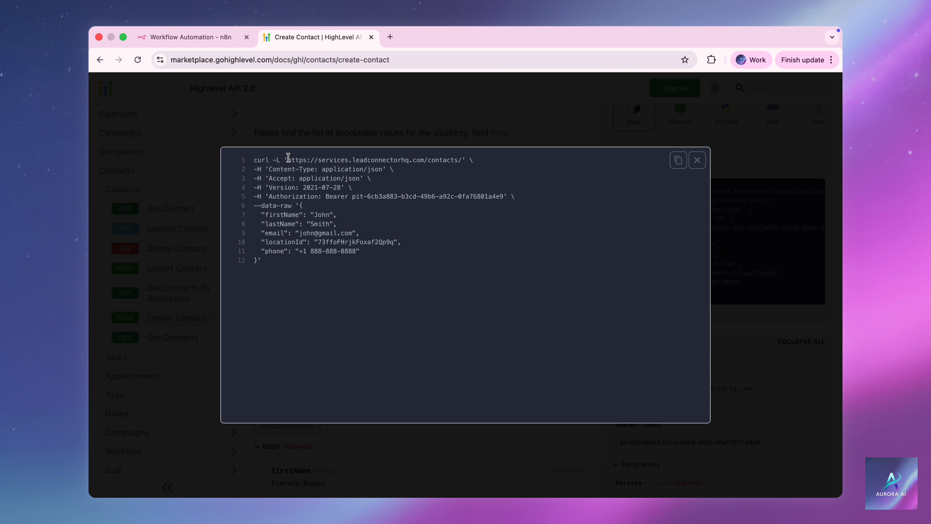
{"action": "left_click_drag", "start_coordinate": [288, 157], "coordinate": [461, 163]}
{"action": "key", "text": "super+c"}
{"action": "key", "text": "ctrl+shift+Tab"}
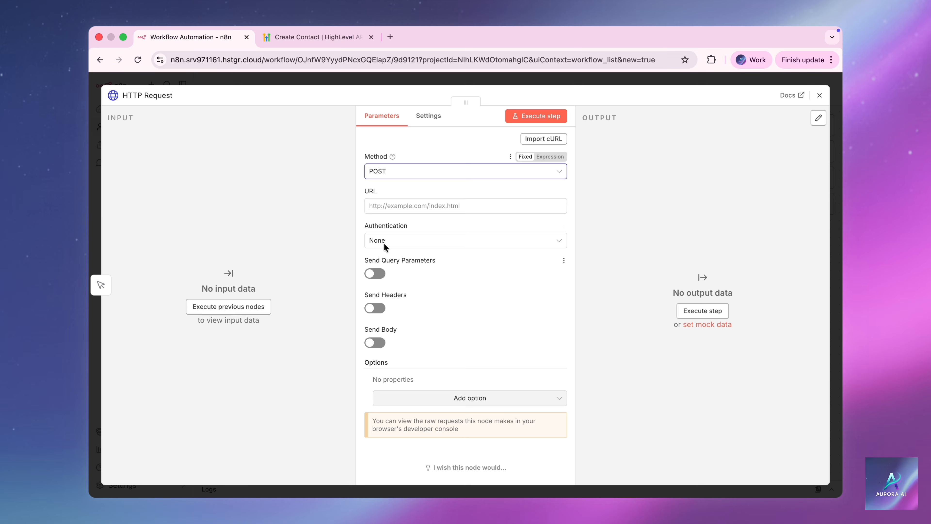
{"action": "left_click", "coordinate": [384, 205]}
{"action": "key", "text": "super+v"}
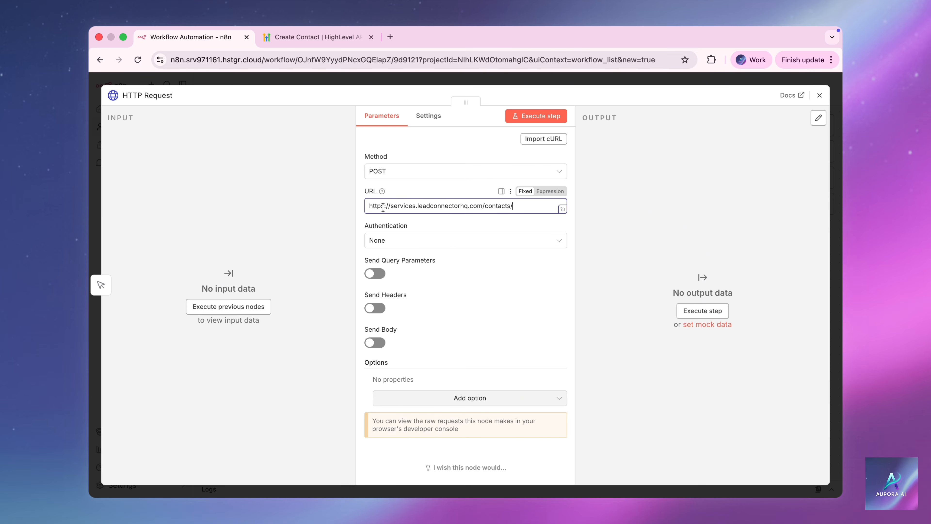
{"action": "left_click", "coordinate": [361, 220]}
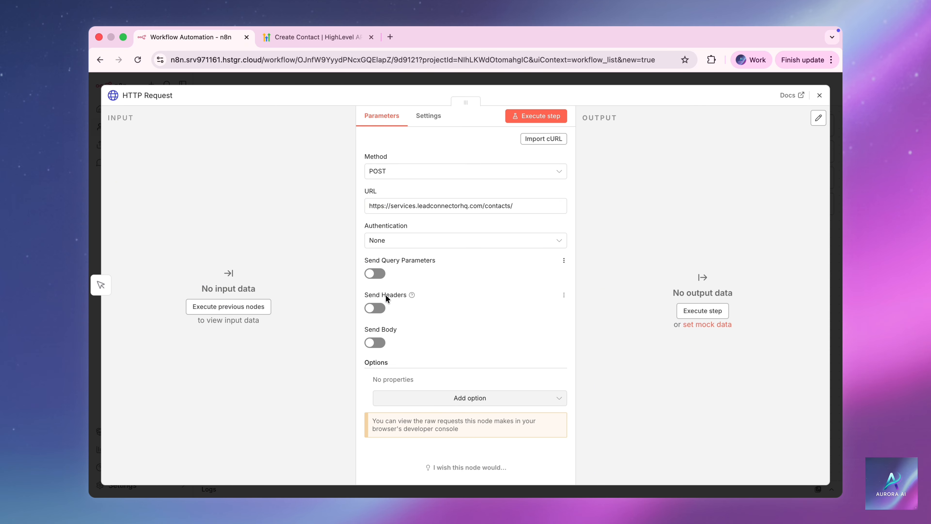
{"action": "left_click", "coordinate": [375, 309]}
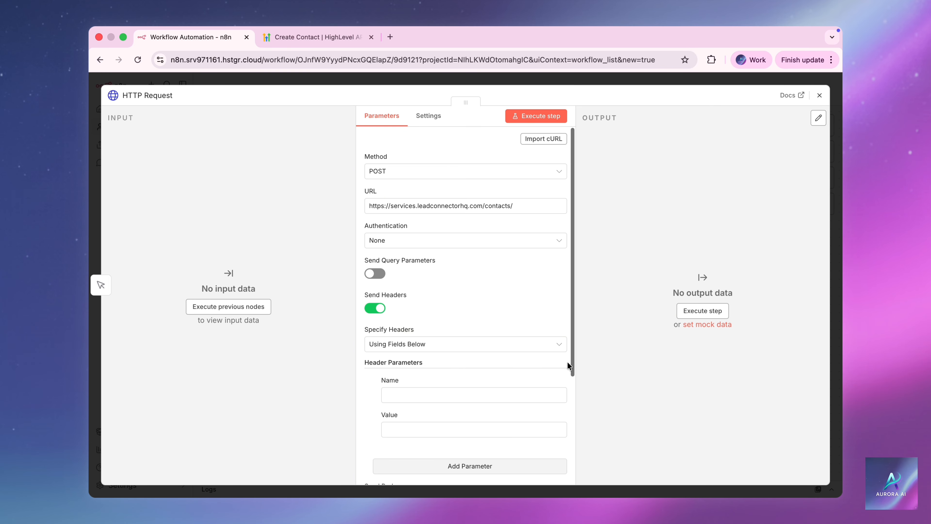
{"action": "scroll", "coordinate": [568, 362], "scroll_direction": "down", "scroll_amount": 5}
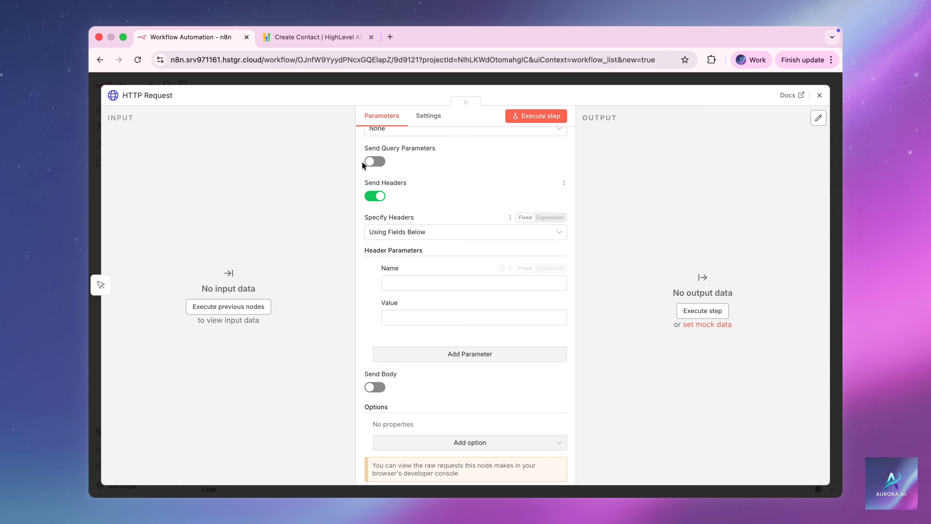
Add a Content-Type header with value application/json, copied from the cURL sample.
{"action": "left_click", "coordinate": [342, 41]}
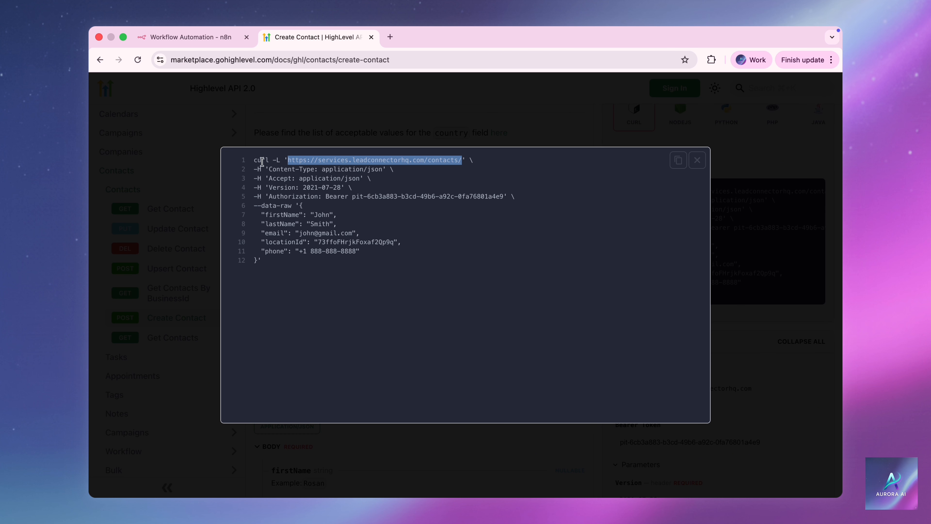
{"action": "left_click_drag", "start_coordinate": [253, 169], "coordinate": [312, 169]}
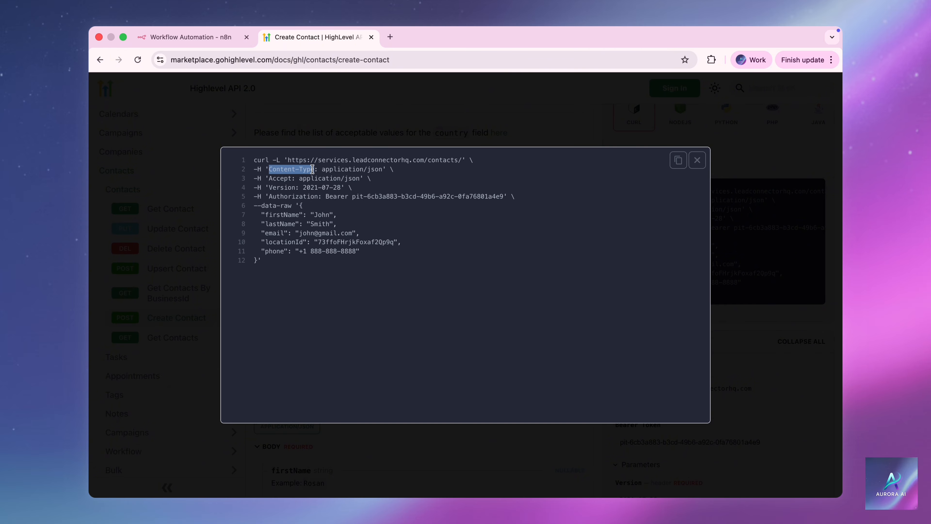
{"action": "left_click", "coordinate": [216, 42]}
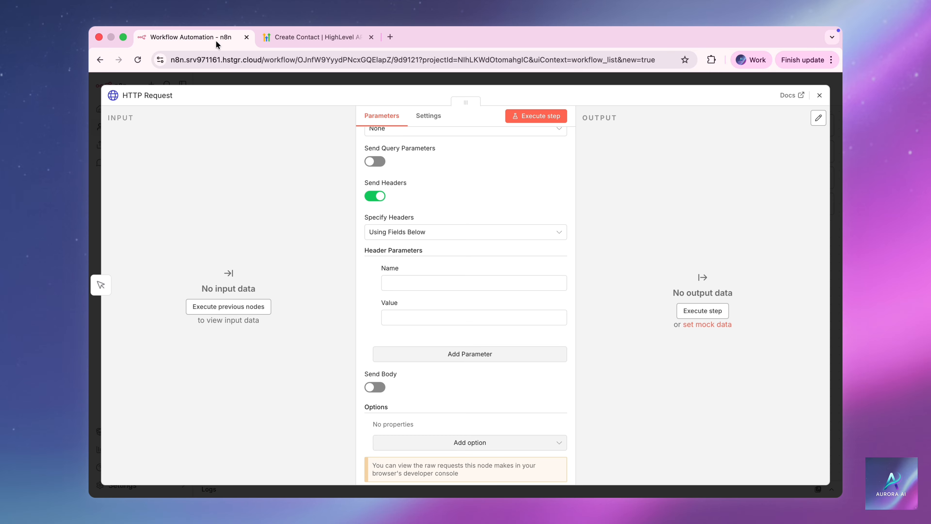
{"action": "left_click", "coordinate": [389, 283]}
{"action": "type", "text": "Content-Type"}
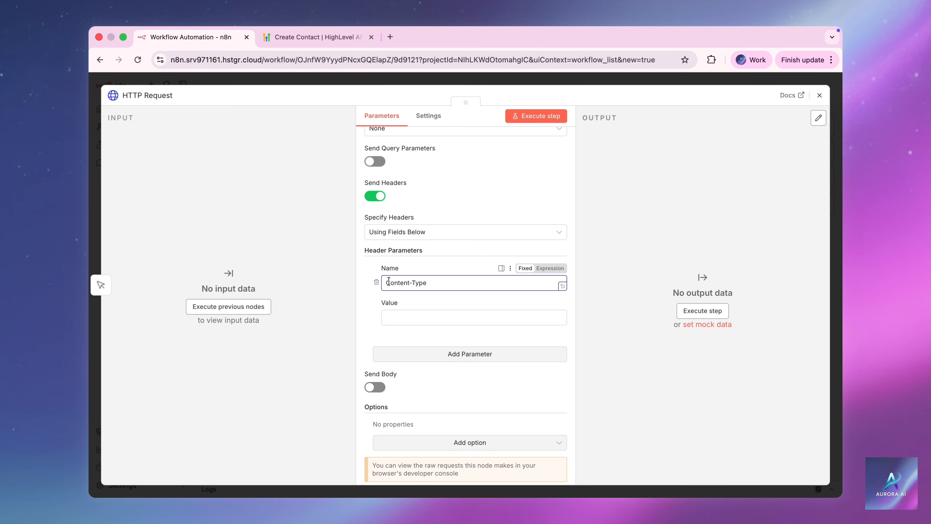
{"action": "left_click", "coordinate": [315, 36]}
{"action": "left_click_drag", "start_coordinate": [322, 169], "coordinate": [384, 169]}
{"action": "key", "text": "super+c"}
{"action": "left_click", "coordinate": [202, 37]}
{"action": "left_click", "coordinate": [405, 317]}
{"action": "key", "text": "super+v"}
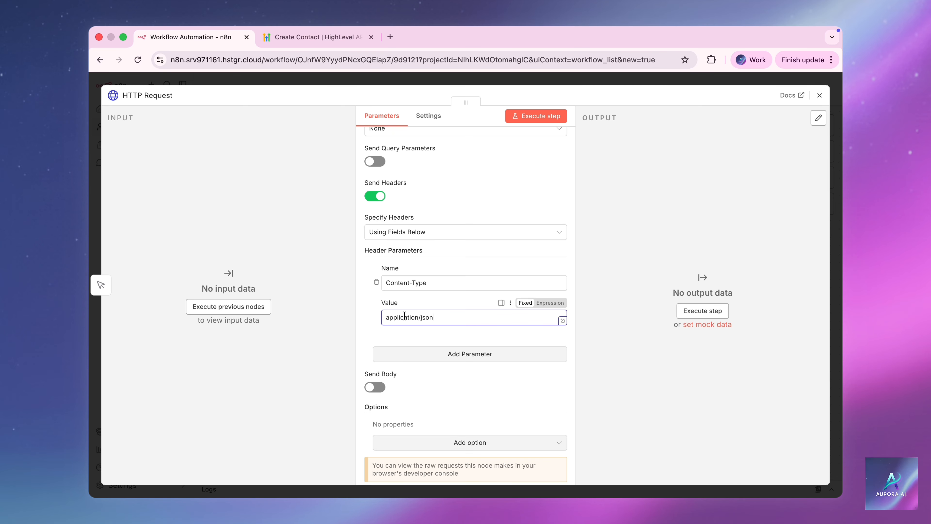
Add a second header, Accept, with value application/json.
{"action": "left_click", "coordinate": [426, 358]}
{"action": "scroll", "coordinate": [427, 363], "scroll_direction": "down", "scroll_amount": 2}
{"action": "scroll", "coordinate": [426, 362], "scroll_direction": "down", "scroll_amount": 2}
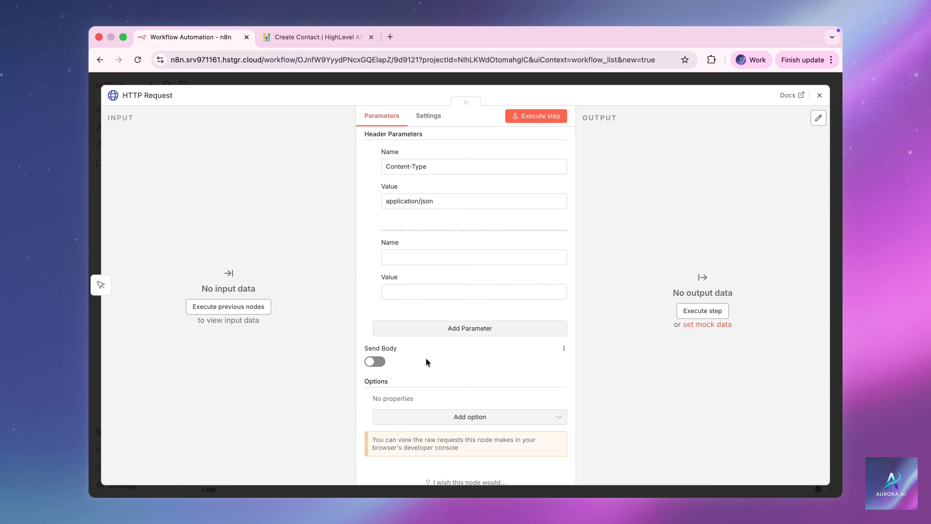
{"action": "left_click", "coordinate": [308, 37]}
{"action": "left_click_drag", "start_coordinate": [269, 178], "coordinate": [290, 179]}
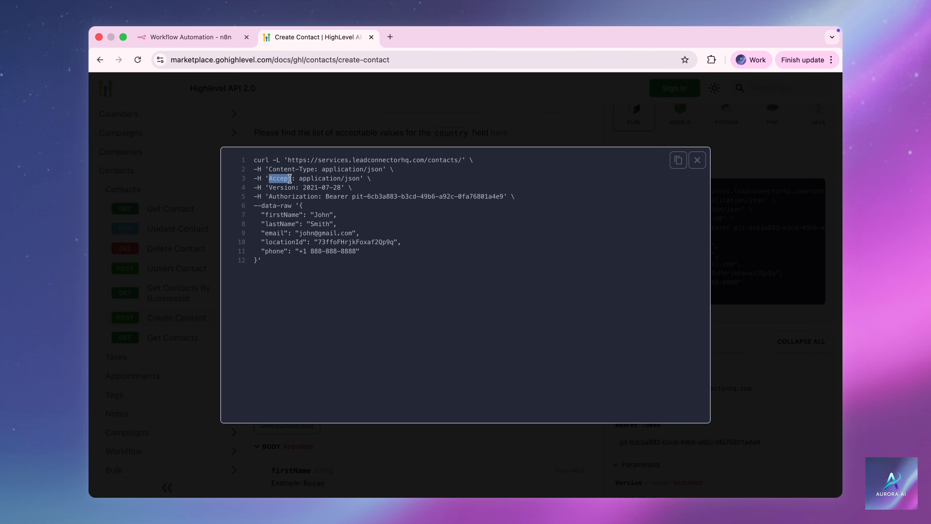
{"action": "left_click", "coordinate": [224, 38]}
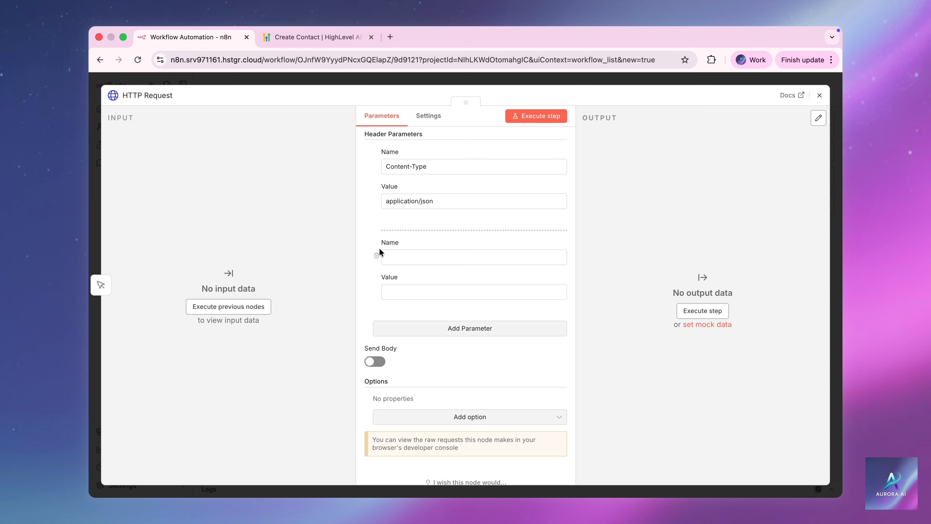
{"action": "left_click", "coordinate": [383, 257]}
{"action": "key", "text": "super+v"}
{"action": "left_click", "coordinate": [315, 37]}
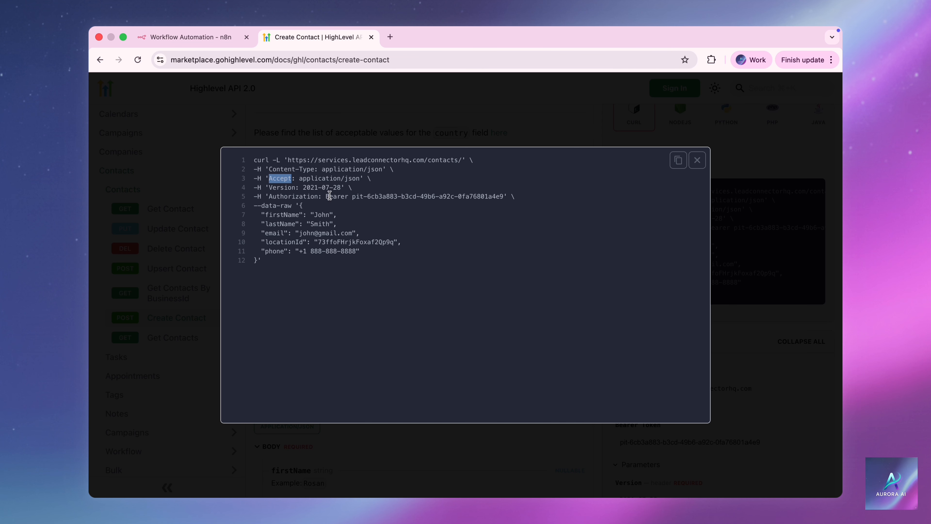
{"action": "left_click_drag", "start_coordinate": [300, 178], "coordinate": [360, 179]}
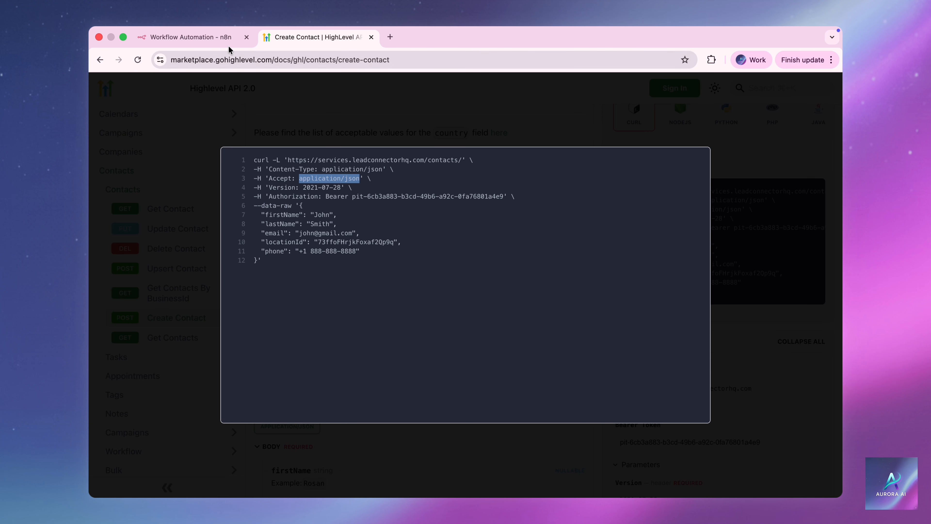
{"action": "left_click", "coordinate": [227, 38]}
{"action": "left_click", "coordinate": [397, 292]}
{"action": "key", "text": "super+v"}
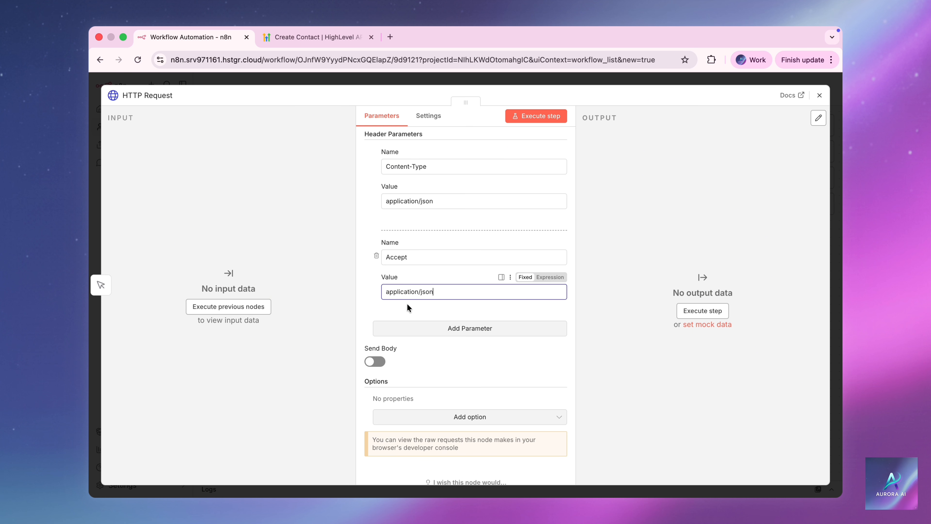
Add a third header, Version, with value 2021-07-28.
{"action": "left_click", "coordinate": [416, 329]}
{"action": "scroll", "coordinate": [415, 329], "scroll_direction": "down", "scroll_amount": 3}
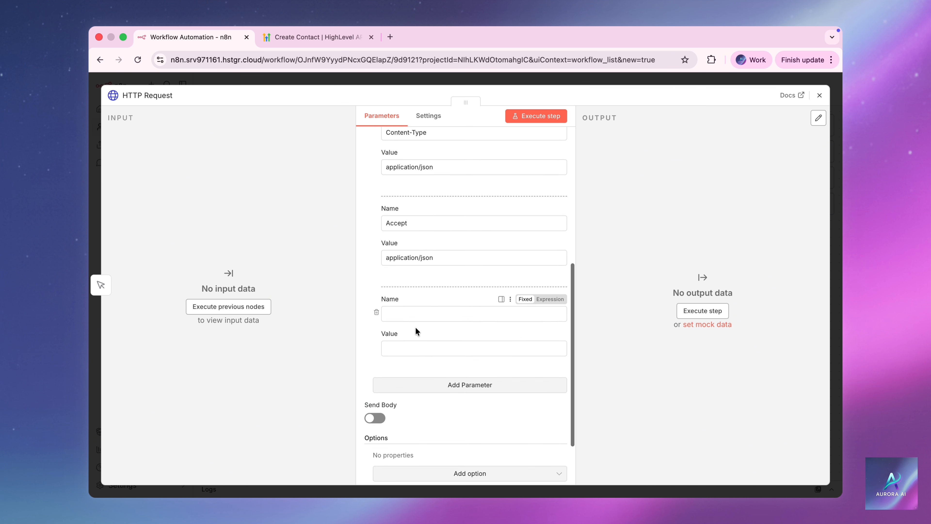
{"action": "left_click", "coordinate": [315, 37]}
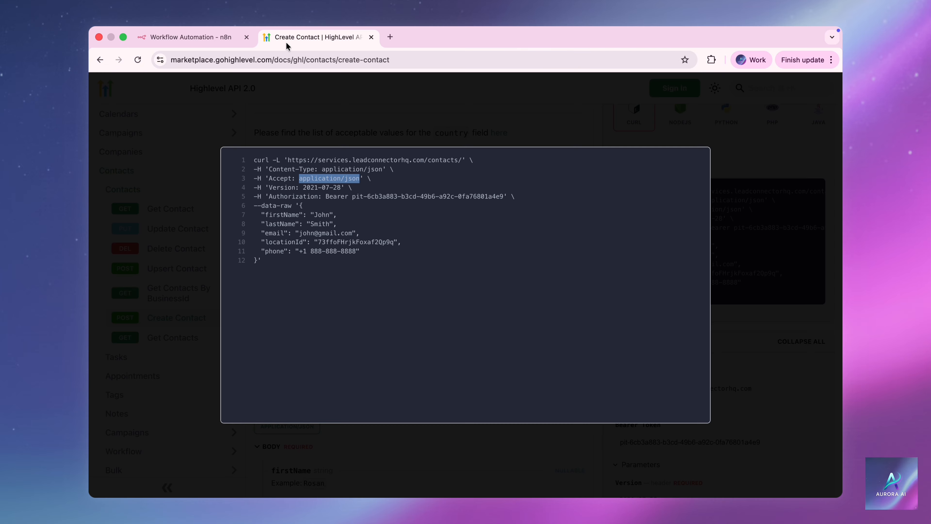
{"action": "left_click_drag", "start_coordinate": [269, 187], "coordinate": [294, 188]}
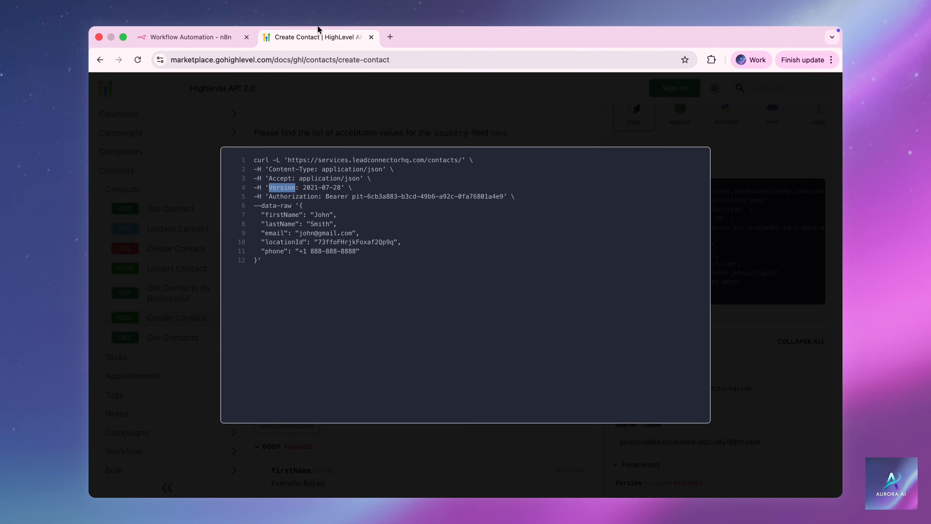
{"action": "left_click", "coordinate": [215, 38]}
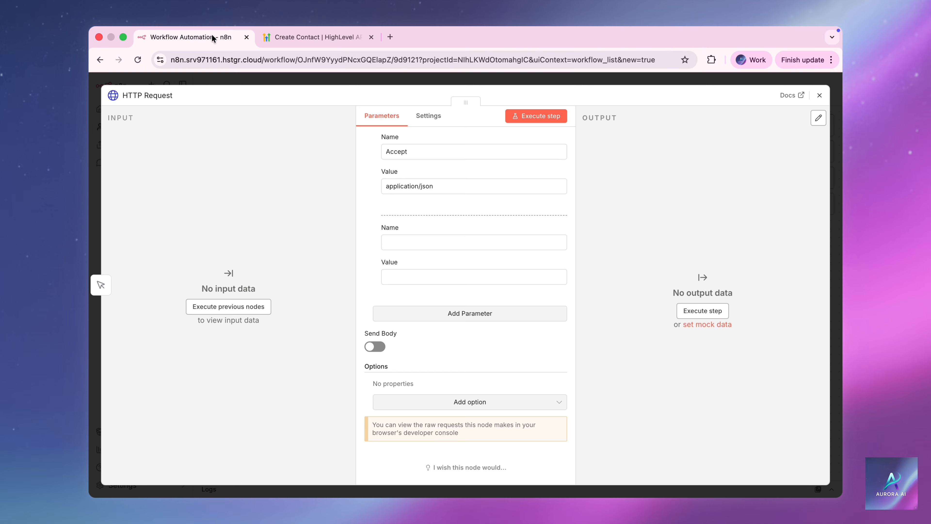
{"action": "left_click", "coordinate": [387, 242]}
{"action": "type", "text": "Version"}
{"action": "left_click", "coordinate": [319, 37]}
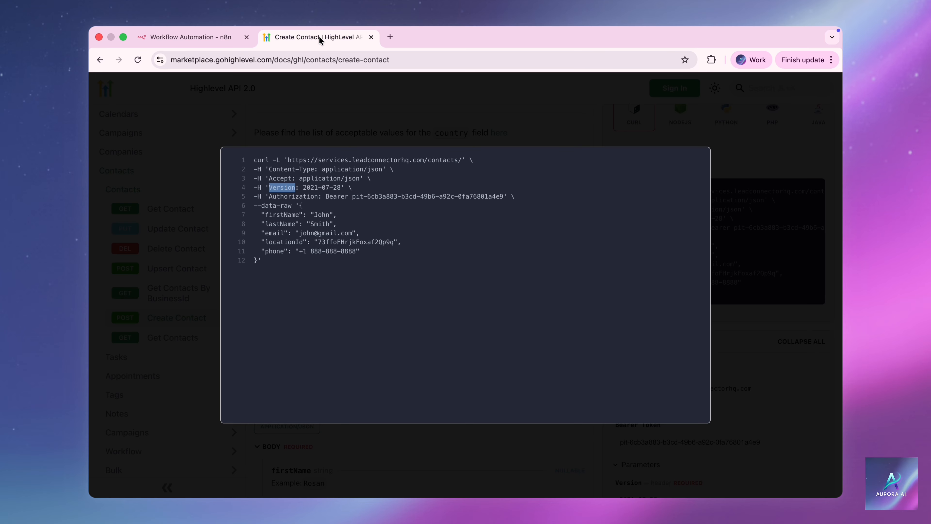
{"action": "left_click_drag", "start_coordinate": [303, 188], "coordinate": [339, 188]}
{"action": "key", "text": "super+c"}
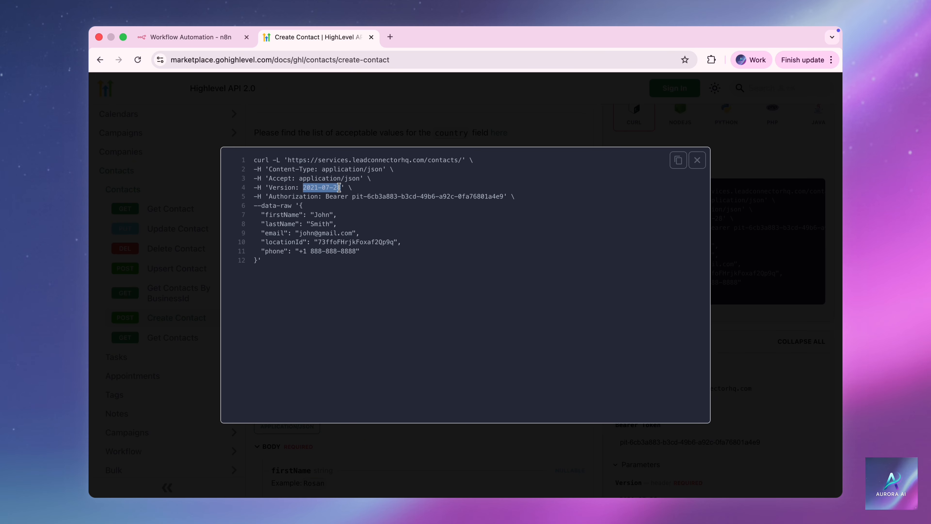
{"action": "left_click", "coordinate": [206, 37]}
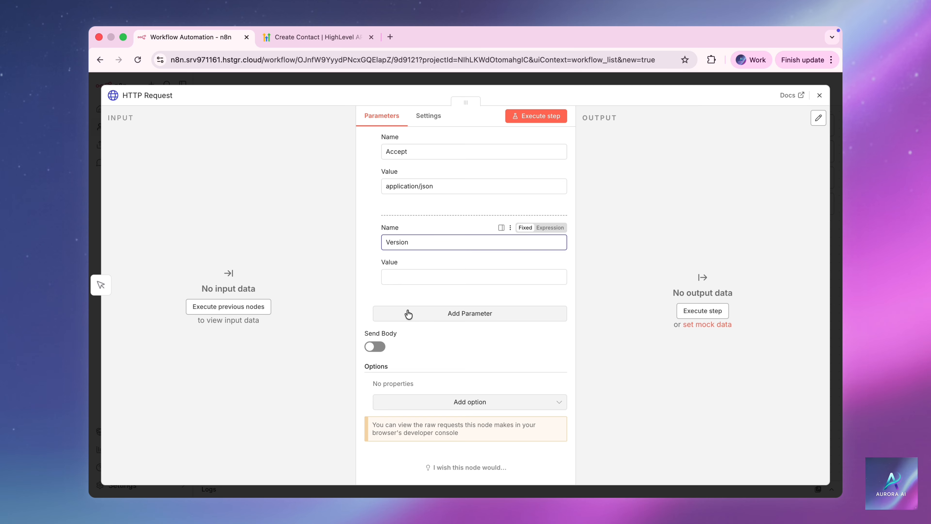
{"action": "left_click", "coordinate": [400, 275]}
{"action": "key", "text": "super+v"}
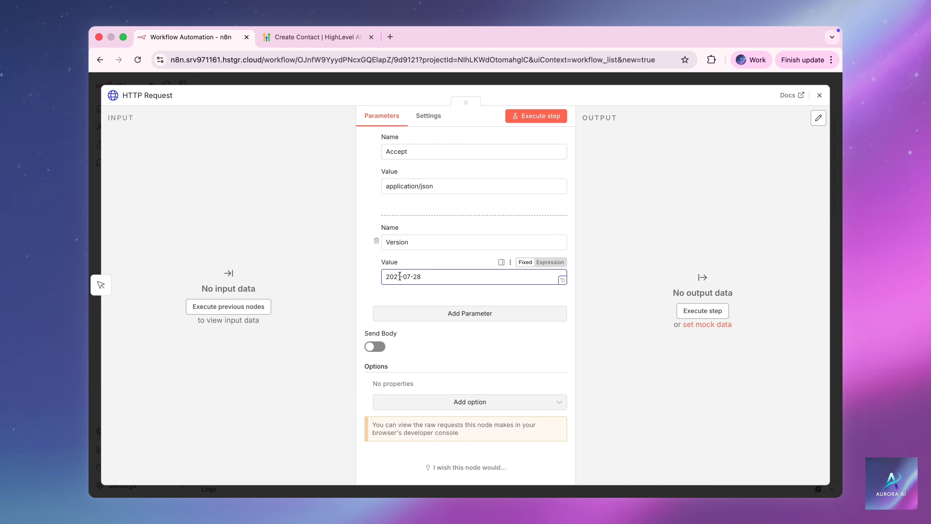
Add an Authorization header holding the Bearer token from the cURL sample.
{"action": "left_click", "coordinate": [419, 313]}
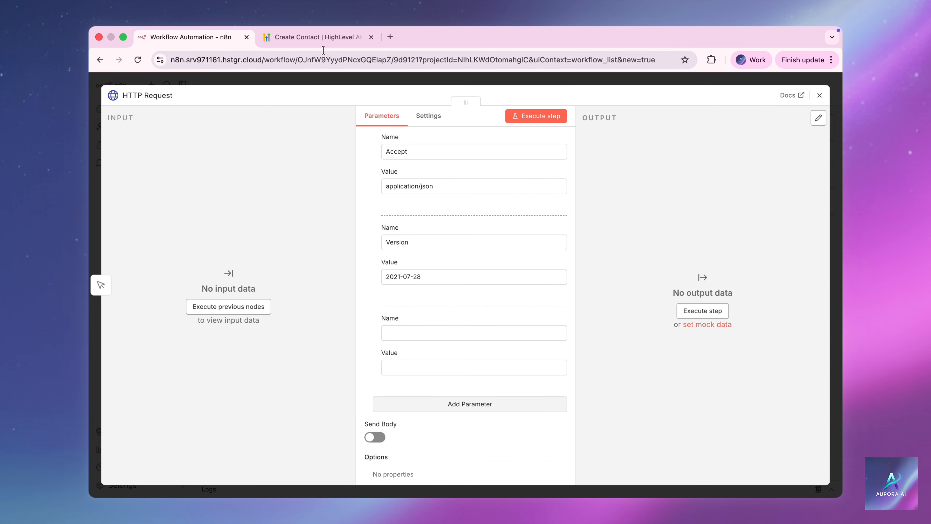
{"action": "left_click", "coordinate": [323, 39]}
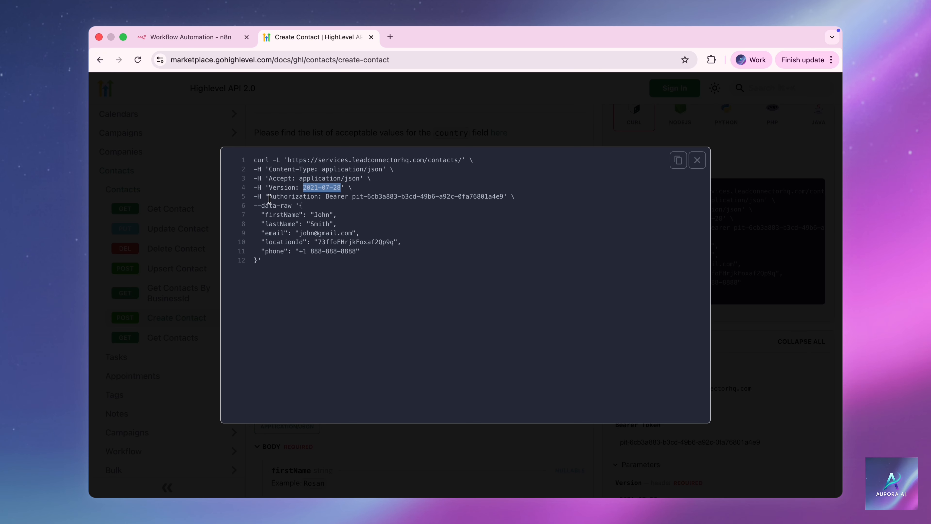
{"action": "left_click_drag", "start_coordinate": [269, 197], "coordinate": [317, 200]}
{"action": "key", "text": "super+c"}
{"action": "left_click", "coordinate": [191, 36]}
{"action": "left_click", "coordinate": [392, 332]}
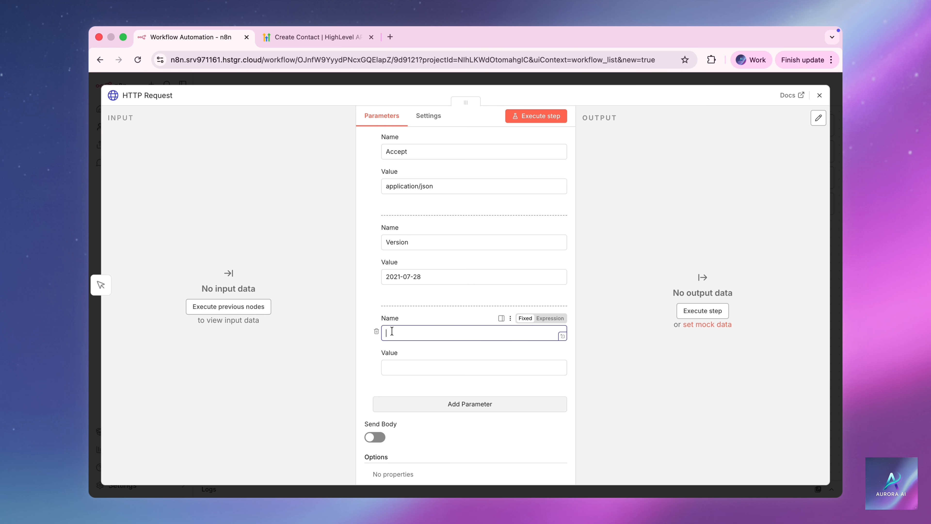
{"action": "key", "text": "super+v"}
{"action": "left_click", "coordinate": [315, 36]}
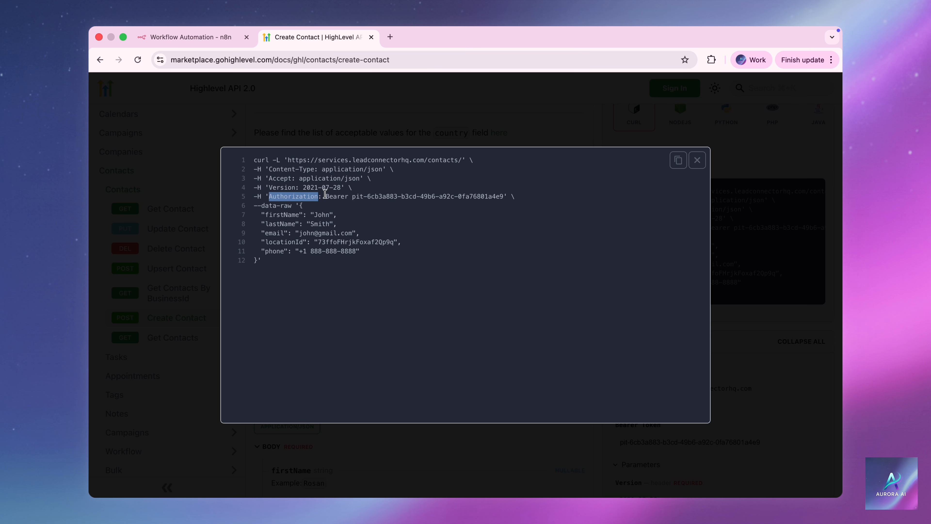
{"action": "left_click_drag", "start_coordinate": [325, 197], "coordinate": [505, 209]}
{"action": "key", "text": "super+c"}
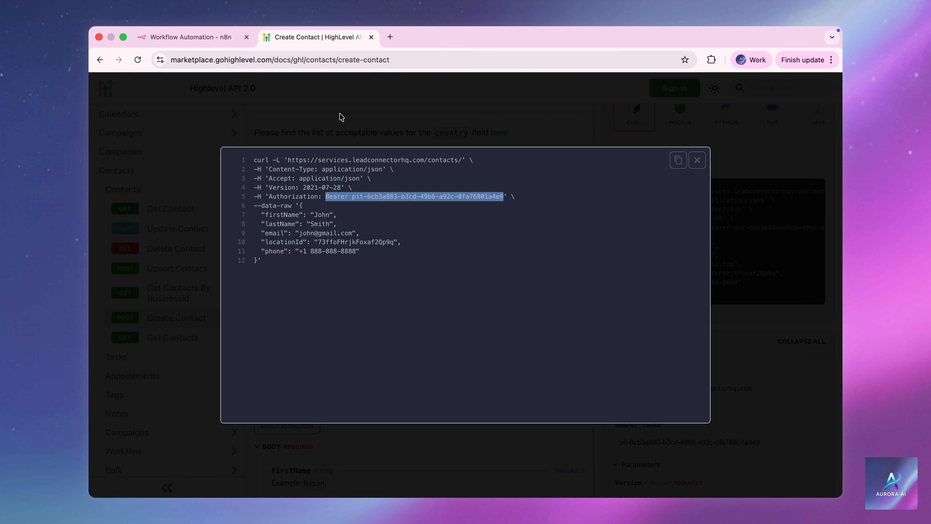
{"action": "left_click", "coordinate": [230, 38]}
{"action": "left_click", "coordinate": [384, 367]}
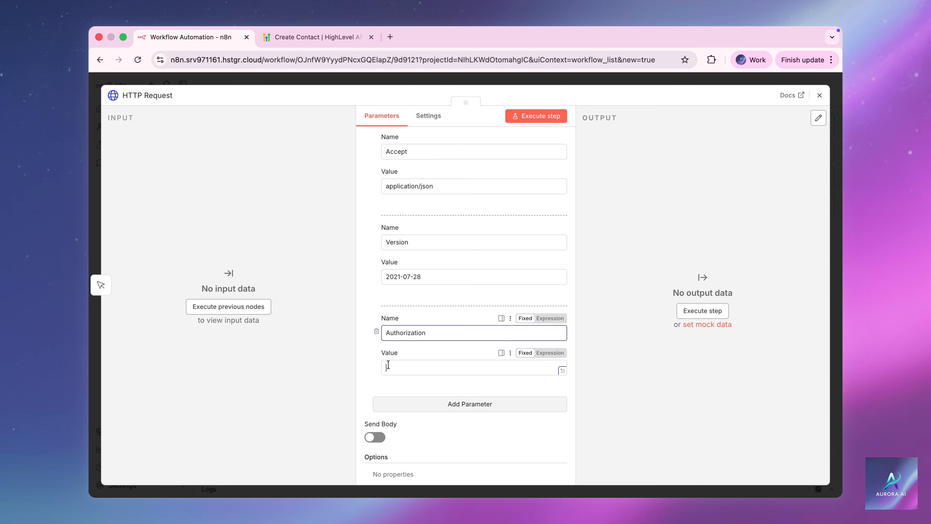
{"action": "key", "text": "super+v"}
{"action": "left_click", "coordinate": [363, 372]}
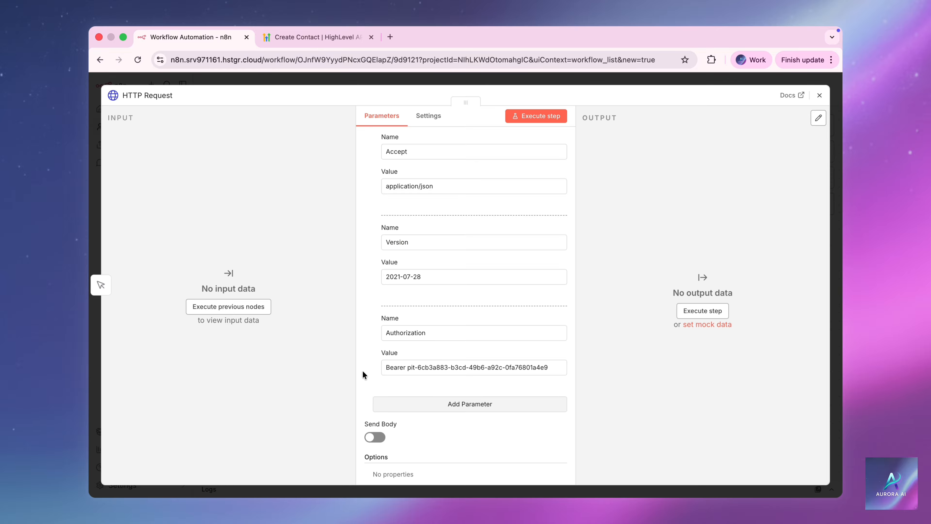
{"action": "scroll", "coordinate": [362, 370], "scroll_direction": "down", "scroll_amount": 3}
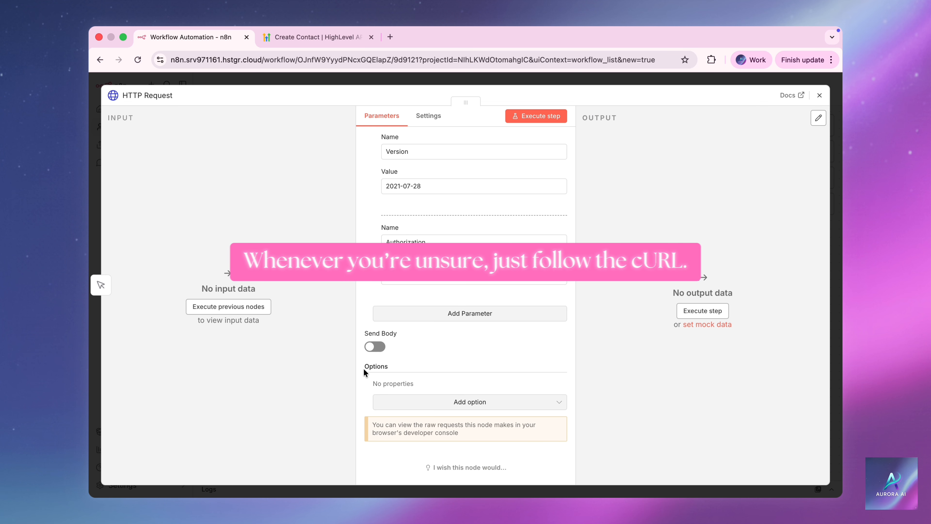
Enable Send Body as JSON and paste the contact JSON from the cURL sample.
{"action": "left_click", "coordinate": [375, 347]}
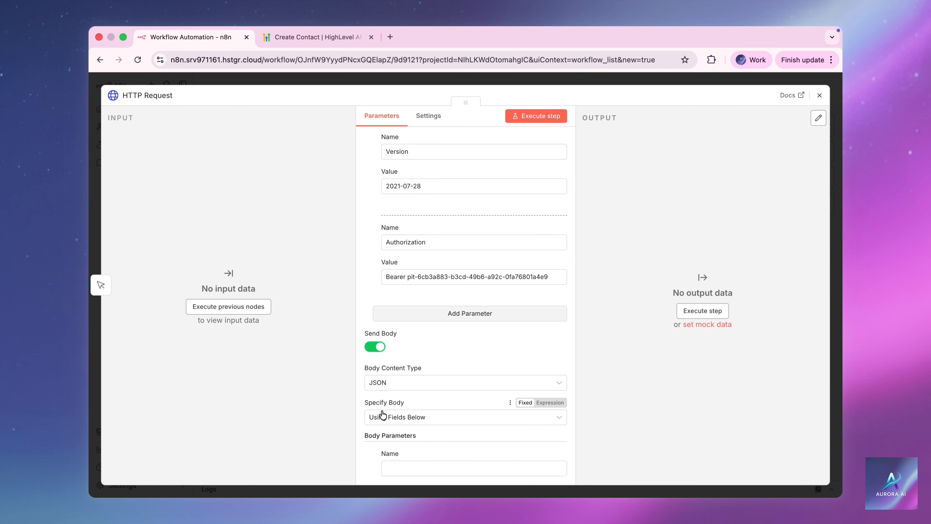
{"action": "left_click", "coordinate": [398, 417]}
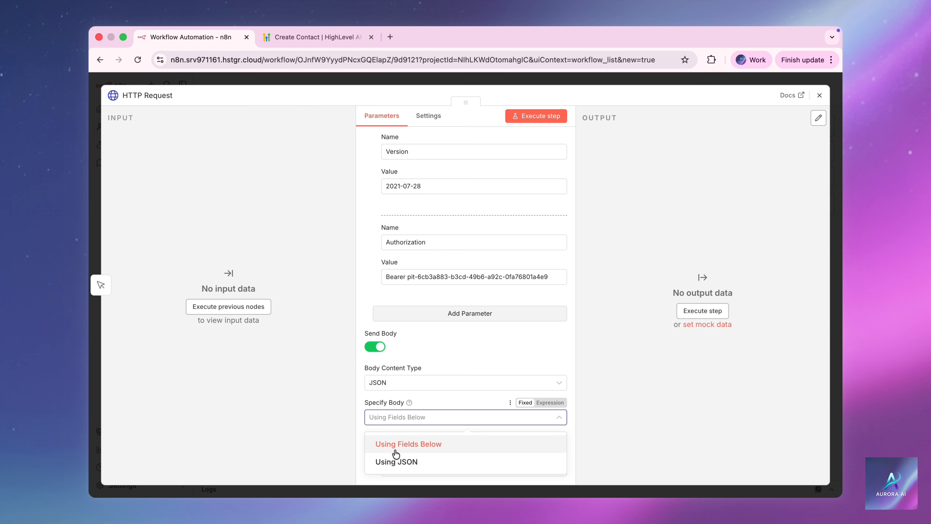
{"action": "left_click", "coordinate": [430, 463]}
{"action": "scroll", "coordinate": [430, 463], "scroll_direction": "down", "scroll_amount": 3}
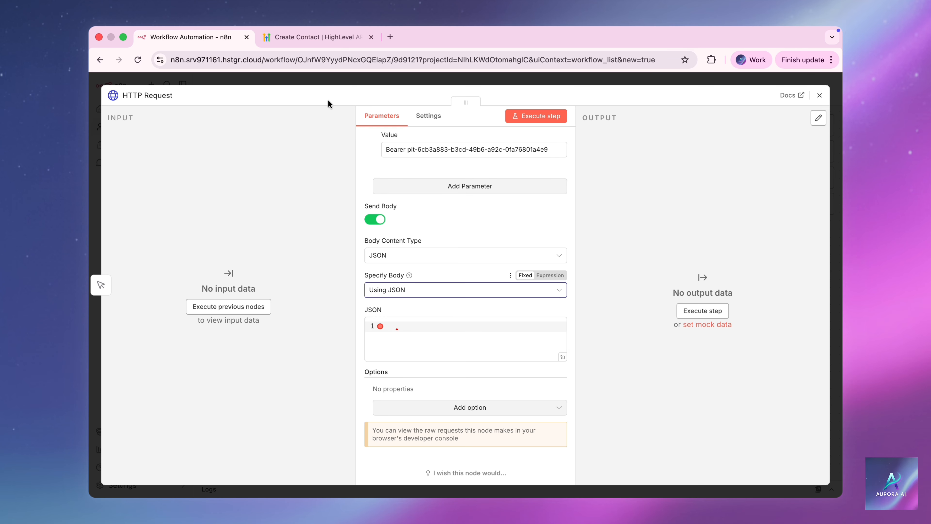
{"action": "left_click", "coordinate": [317, 38]}
{"action": "left_click_drag", "start_coordinate": [260, 207], "coordinate": [256, 259]}
{"action": "left_click", "coordinate": [300, 208]}
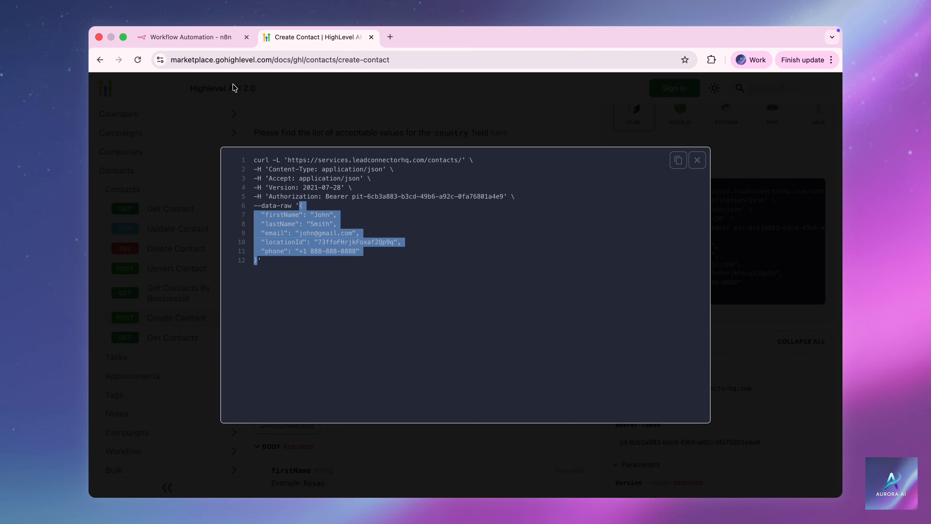
{"action": "left_click", "coordinate": [190, 37]}
{"action": "left_click", "coordinate": [404, 329]}
{"action": "key", "text": "super+v"}
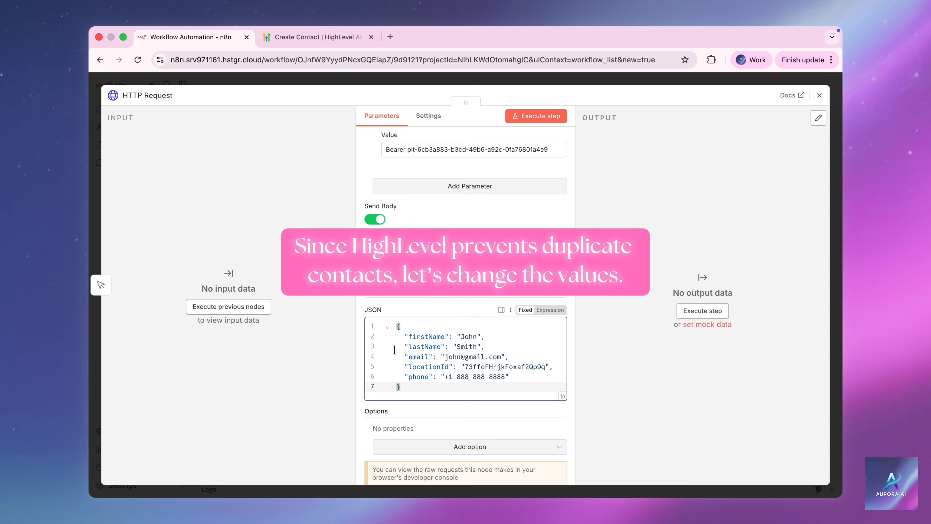
Replace the first name, last name, e-mail username and phone in the JSON, then execute the step.
{"action": "left_click", "coordinate": [478, 336]}
{"action": "key", "text": "BackSpace"}
{"action": "key", "text": "BackSpace"}
{"action": "key", "text": "BackSpace"}
{"action": "key", "text": "BackSpace"}
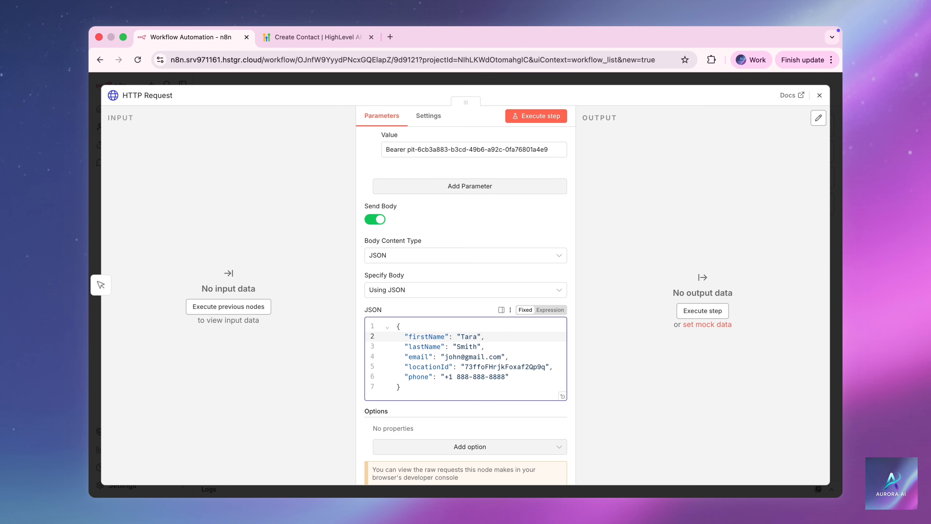
{"action": "left_click", "coordinate": [478, 347]}
{"action": "key", "text": "BackSpace"}
{"action": "key", "text": "BackSpace"}
{"action": "key", "text": "BackSpace"}
{"action": "key", "text": "BackSpace"}
{"action": "key", "text": "BackSpace"}
{"action": "left_click", "coordinate": [460, 356]}
{"action": "key", "text": "BackSpace"}
{"action": "key", "text": "BackSpace"}
{"action": "key", "text": "BackSpace"}
{"action": "key", "text": "BackSpace"}
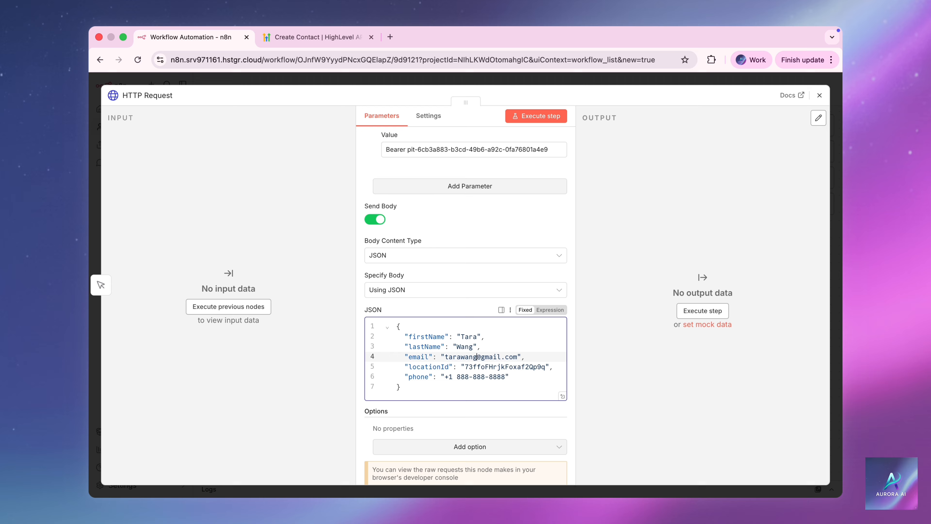
{"action": "left_click", "coordinate": [503, 377]}
{"action": "key", "text": "BackSpace"}
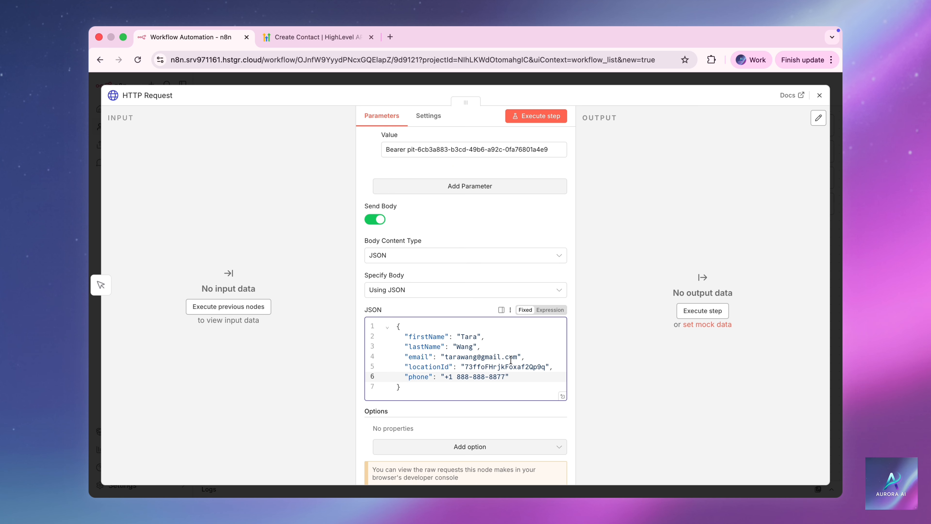
{"action": "left_click", "coordinate": [550, 116]}
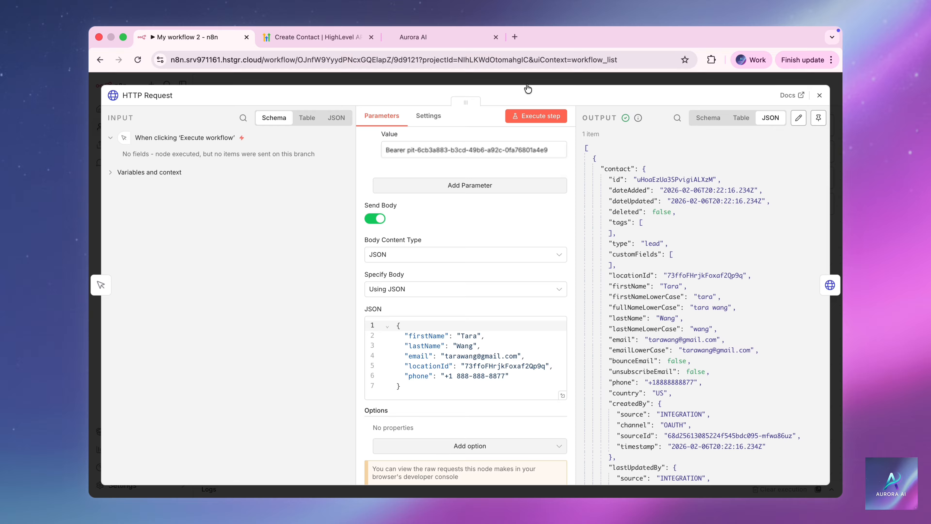
Check HighLevel's Contacts list for the newly created contact.
{"action": "left_click", "coordinate": [460, 36]}
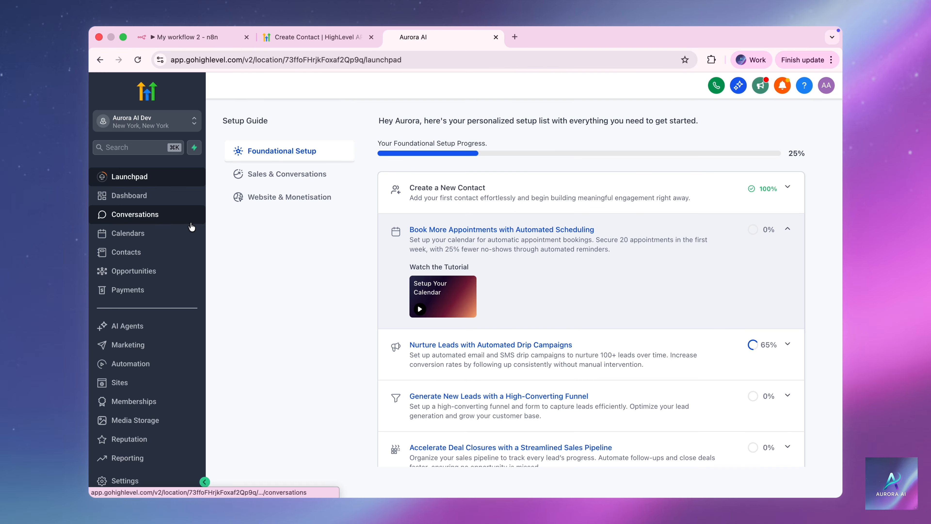
{"action": "left_click", "coordinate": [190, 252]}
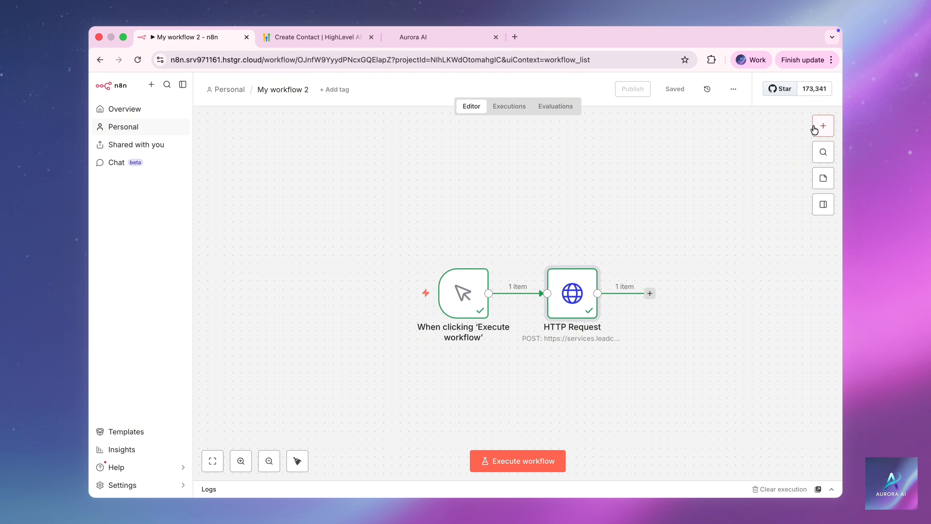
Add a second HTTP Request node and paste HighLevel's create-contact cURL into Import cURL.
{"action": "left_click", "coordinate": [814, 125]}
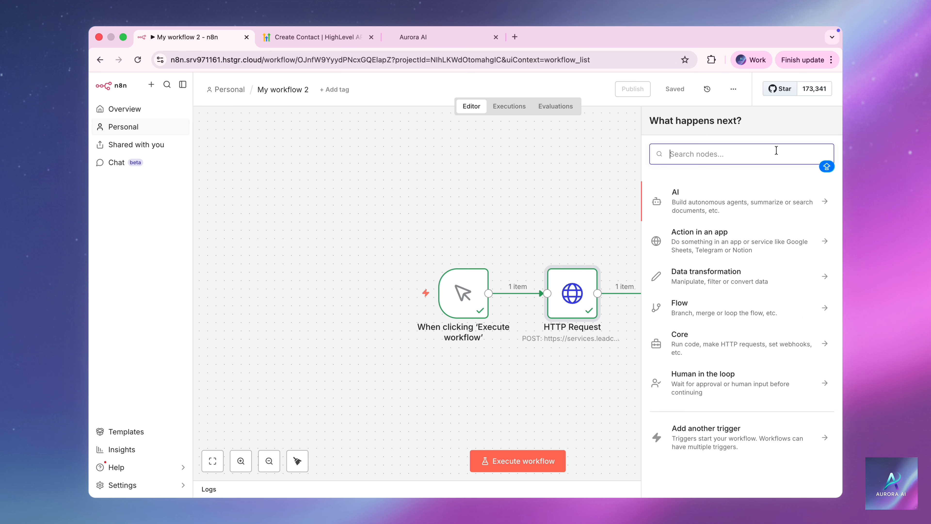
{"action": "type", "text": "htt"}
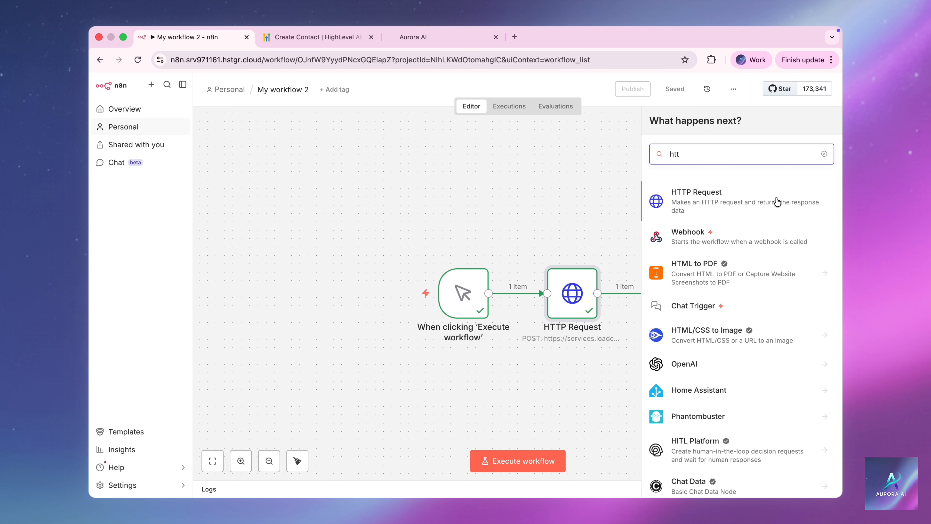
{"action": "left_click", "coordinate": [777, 201]}
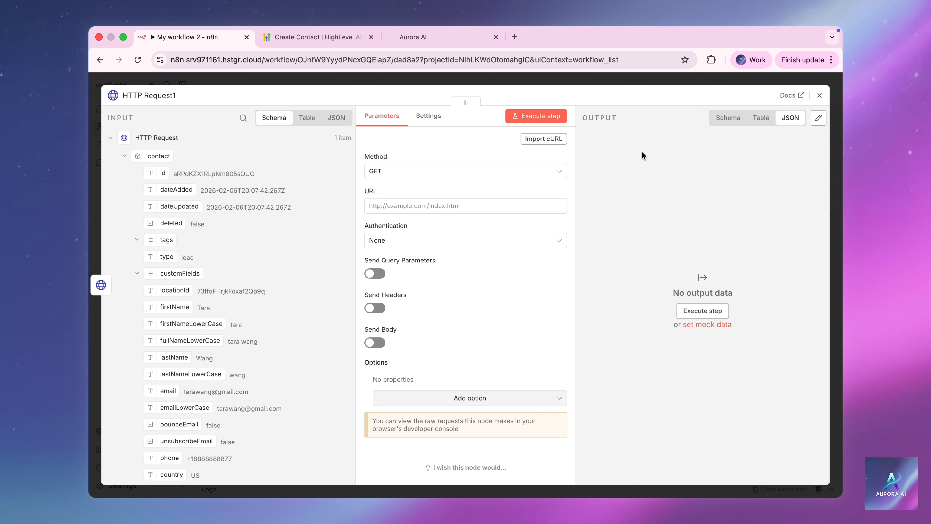
{"action": "left_click", "coordinate": [559, 143]}
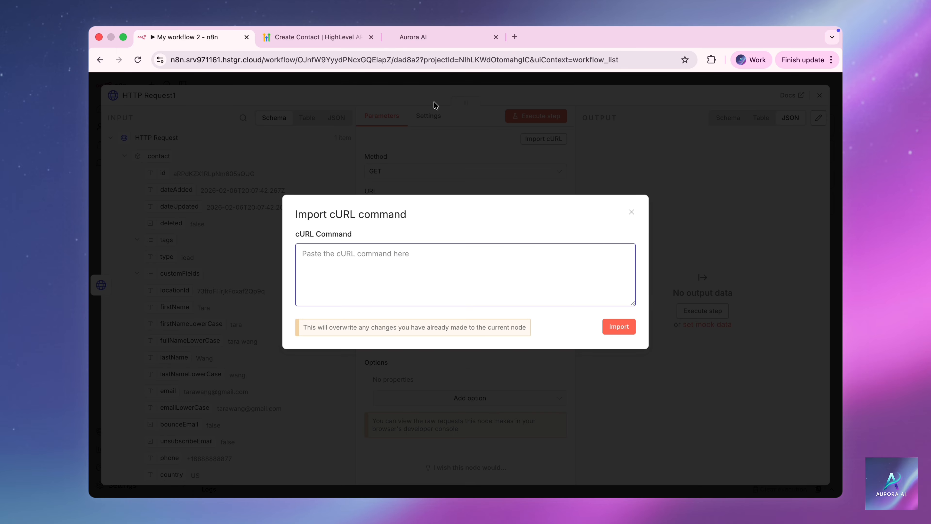
{"action": "left_click", "coordinate": [330, 37]}
{"action": "left_click", "coordinate": [678, 168]}
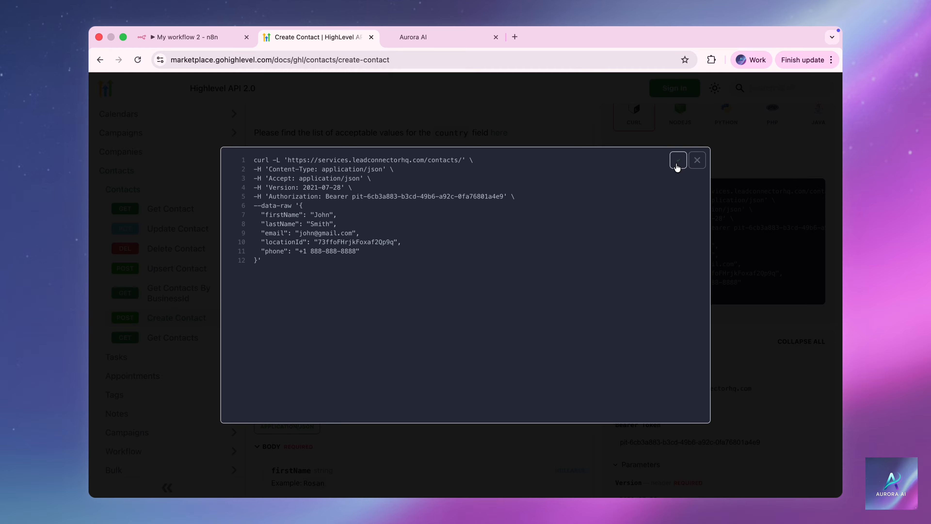
{"action": "left_click", "coordinate": [191, 37]}
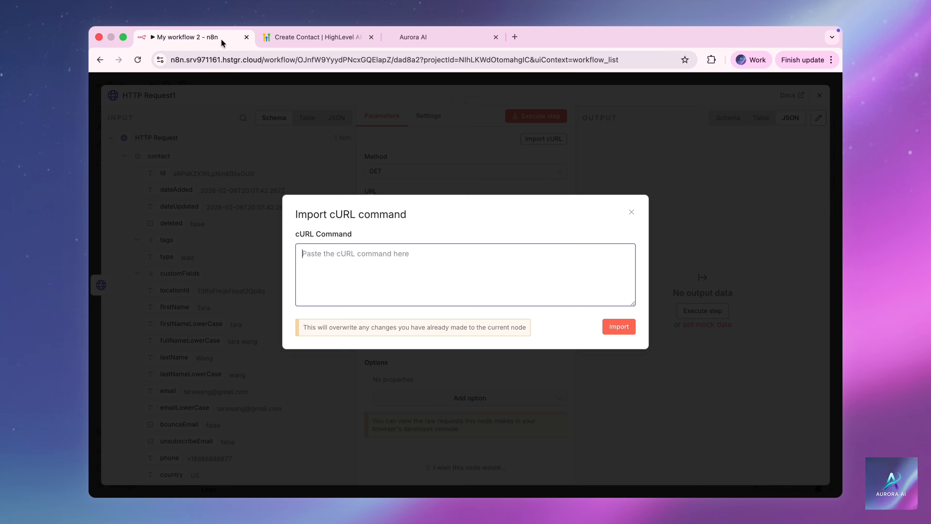
{"action": "key", "text": "super+v"}
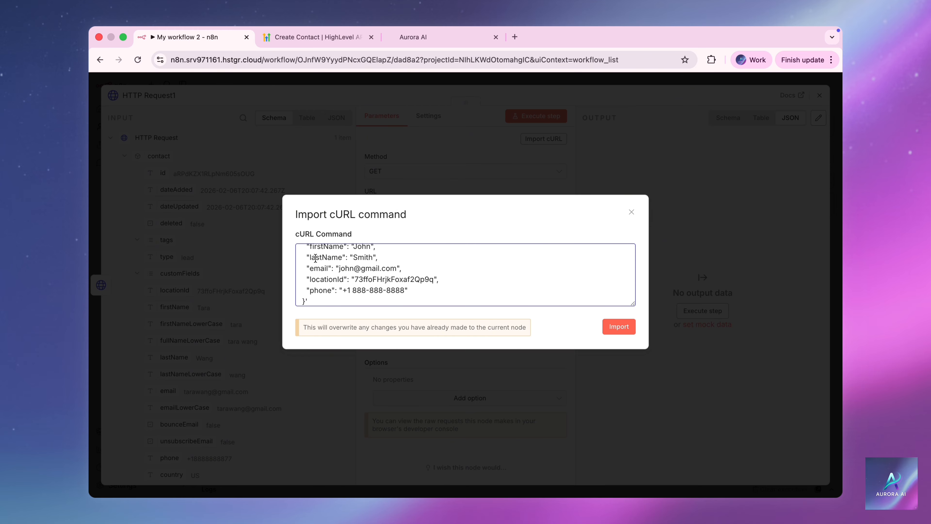
Change the cURL's first name, last name and e-mail username to a new contact's, then import it.
{"action": "scroll", "coordinate": [374, 273], "scroll_direction": "up", "scroll_amount": 2}
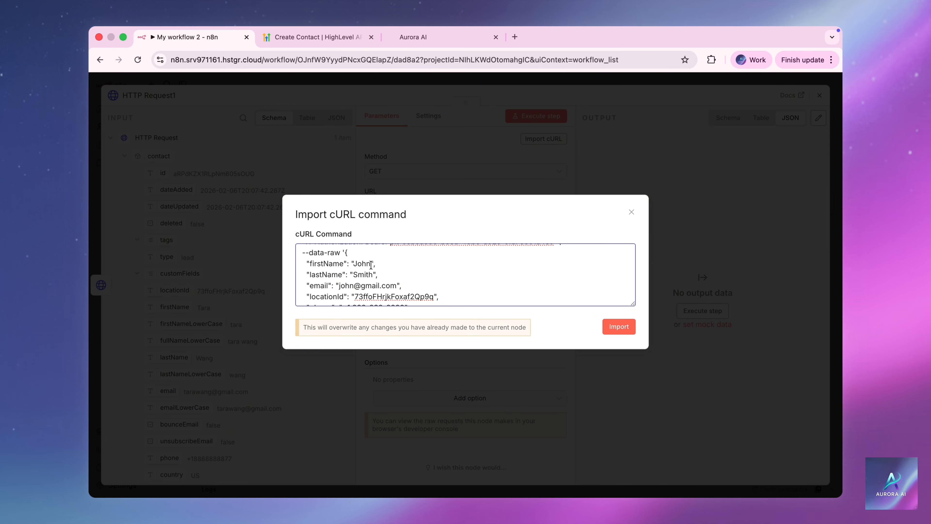
{"action": "double_click", "coordinate": [371, 264]}
{"action": "double_click", "coordinate": [363, 275]}
{"action": "double_click", "coordinate": [345, 285]}
{"action": "type", "text": "sarah"}
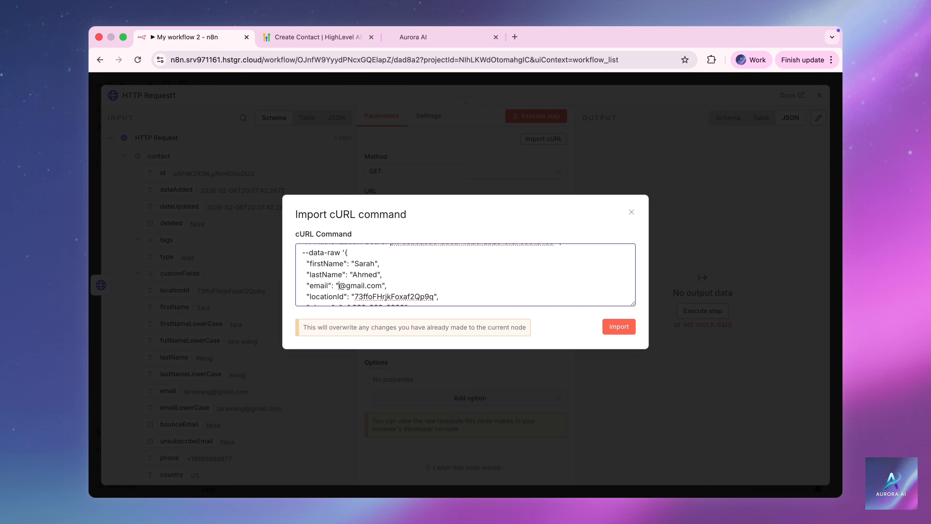
{"action": "scroll", "coordinate": [377, 287], "scroll_direction": "down", "scroll_amount": 2}
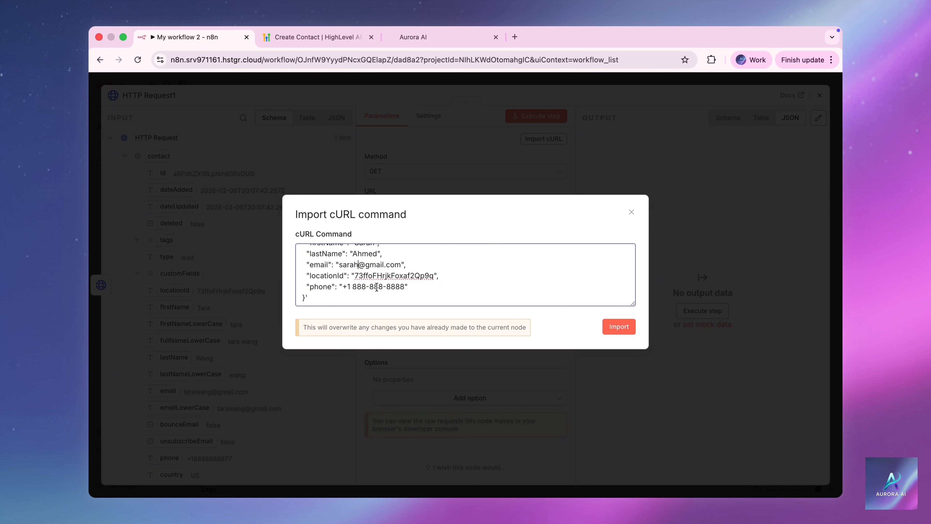
{"action": "left_click", "coordinate": [412, 295]}
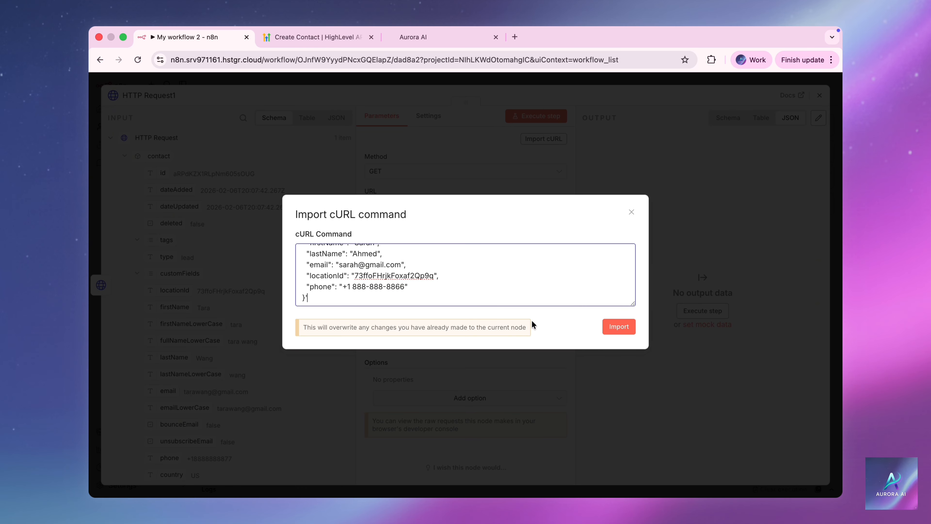
{"action": "left_click", "coordinate": [613, 329]}
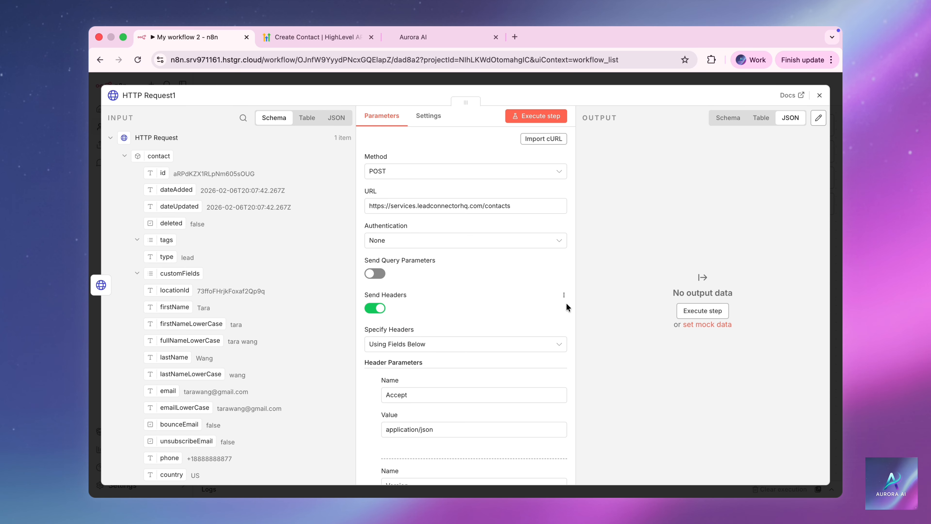
Review the imported headers and body parameters, then execute the node to post the second contact.
{"action": "scroll", "coordinate": [567, 304], "scroll_direction": "down", "scroll_amount": 8}
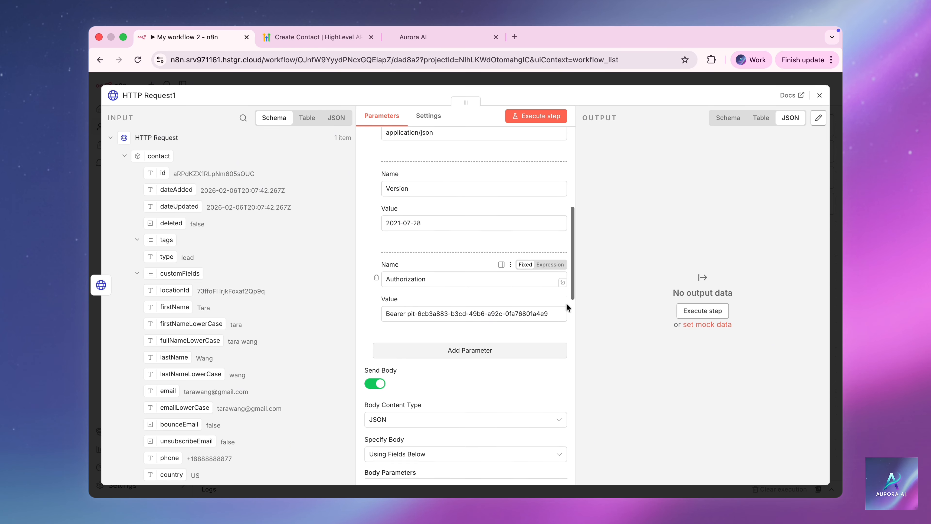
{"action": "scroll", "coordinate": [566, 305], "scroll_direction": "down", "scroll_amount": 12}
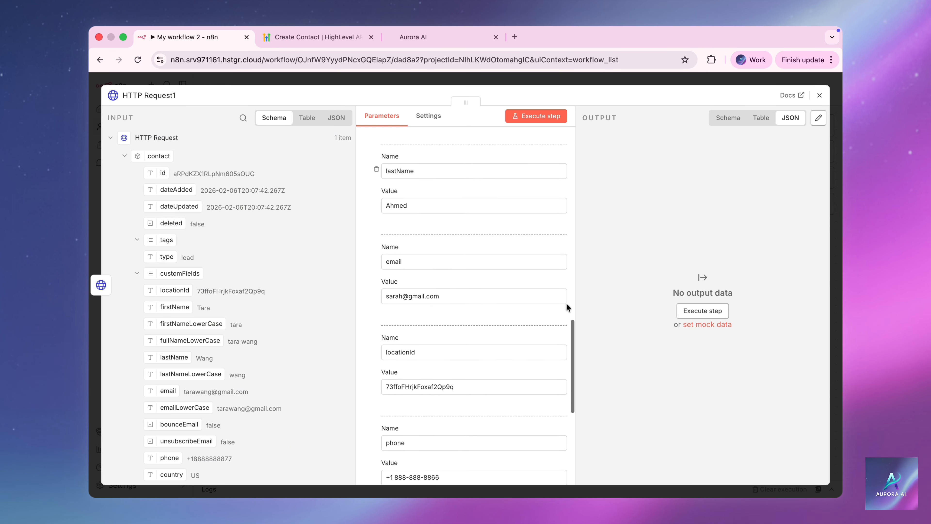
{"action": "scroll", "coordinate": [566, 303], "scroll_direction": "down", "scroll_amount": 4}
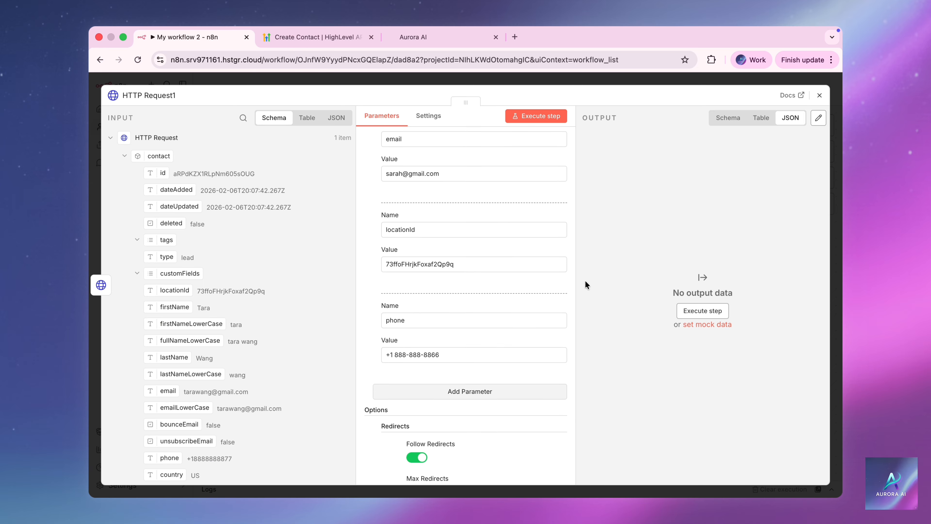
{"action": "left_click", "coordinate": [539, 116]}
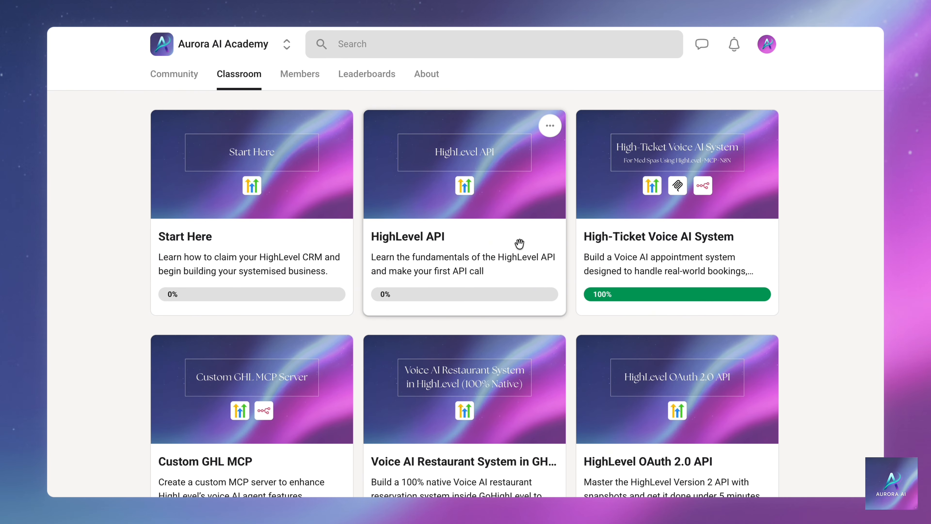
Open the HighLevel API course and its Start Here lesson 'Why Get Your Subaccount with Us'.
{"action": "left_click", "coordinate": [520, 243]}
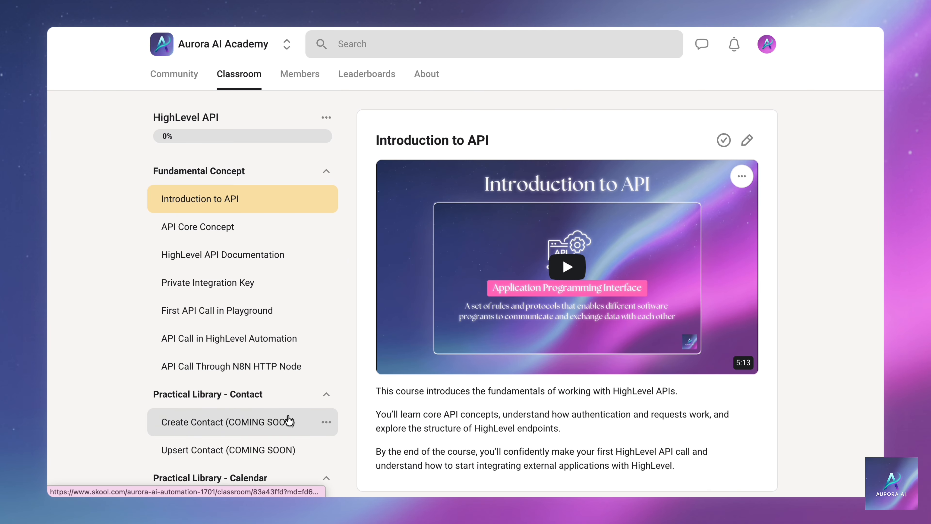
{"action": "scroll", "coordinate": [288, 444], "scroll_direction": "down", "scroll_amount": 4}
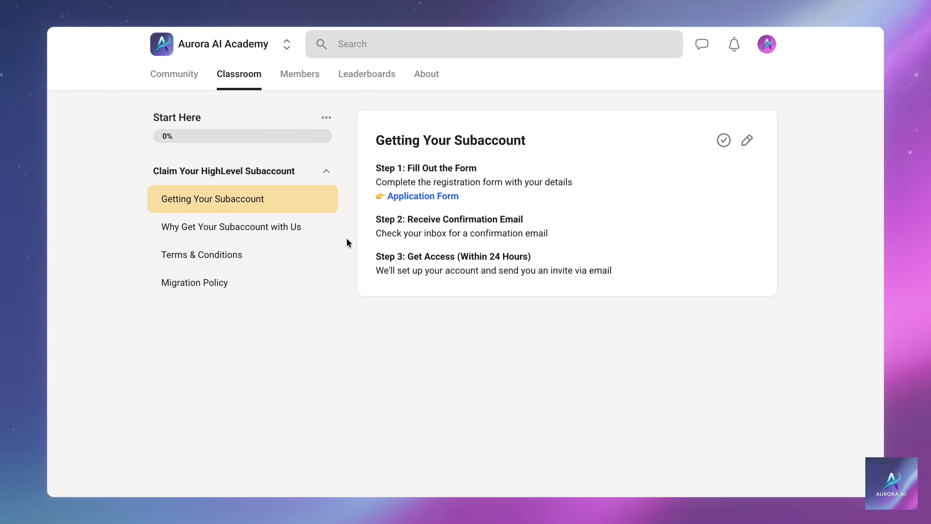
{"action": "left_click", "coordinate": [293, 229]}
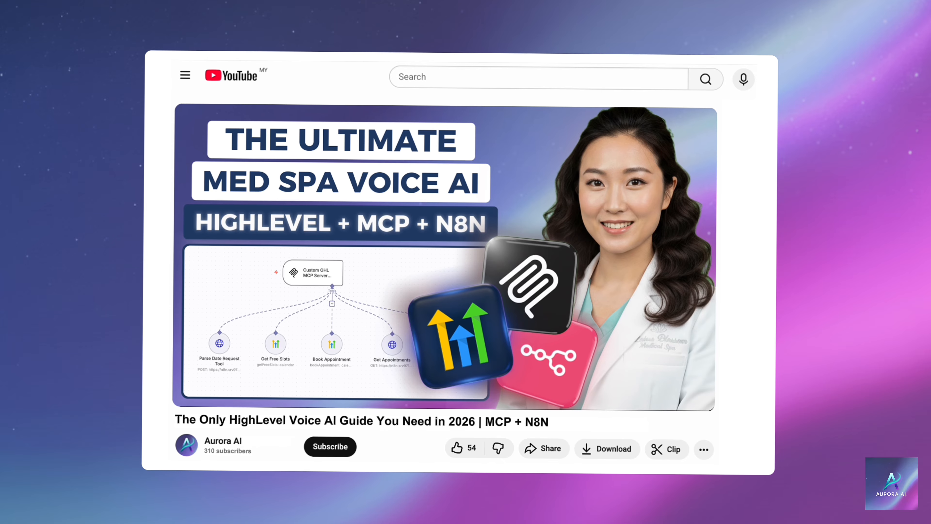
Like 'The Only HighLevel Voice AI Guide You Need in 2026 | MCP + N8N' video.
{"action": "left_click", "coordinate": [460, 447]}
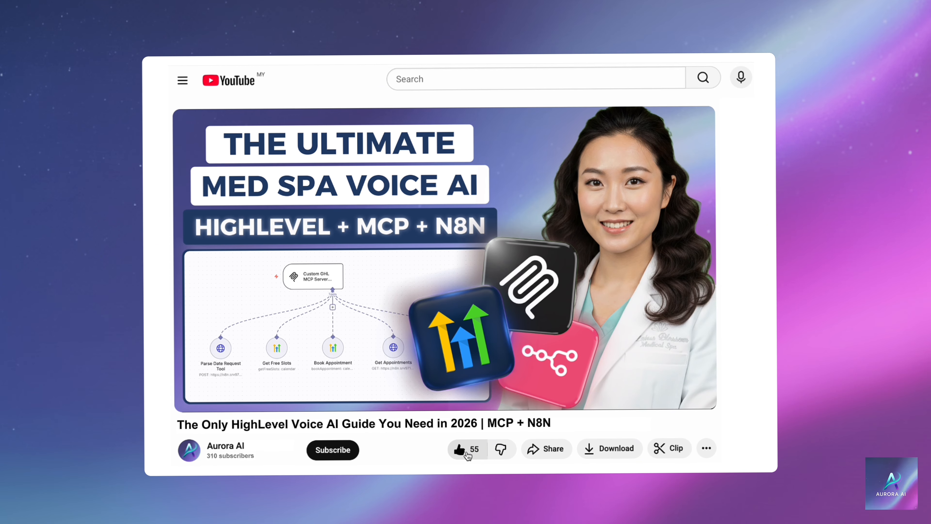